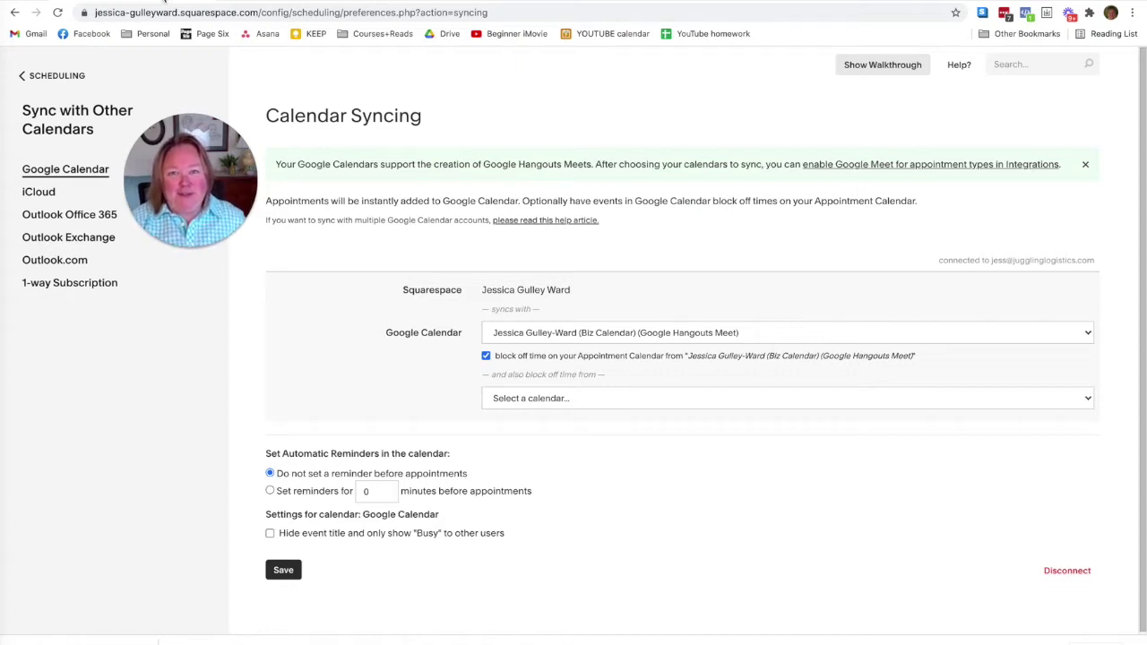
- Return to the scheduling overview and open the settings for syncing with other calendars
{"action": "left_click", "coordinate": [45, 76]}
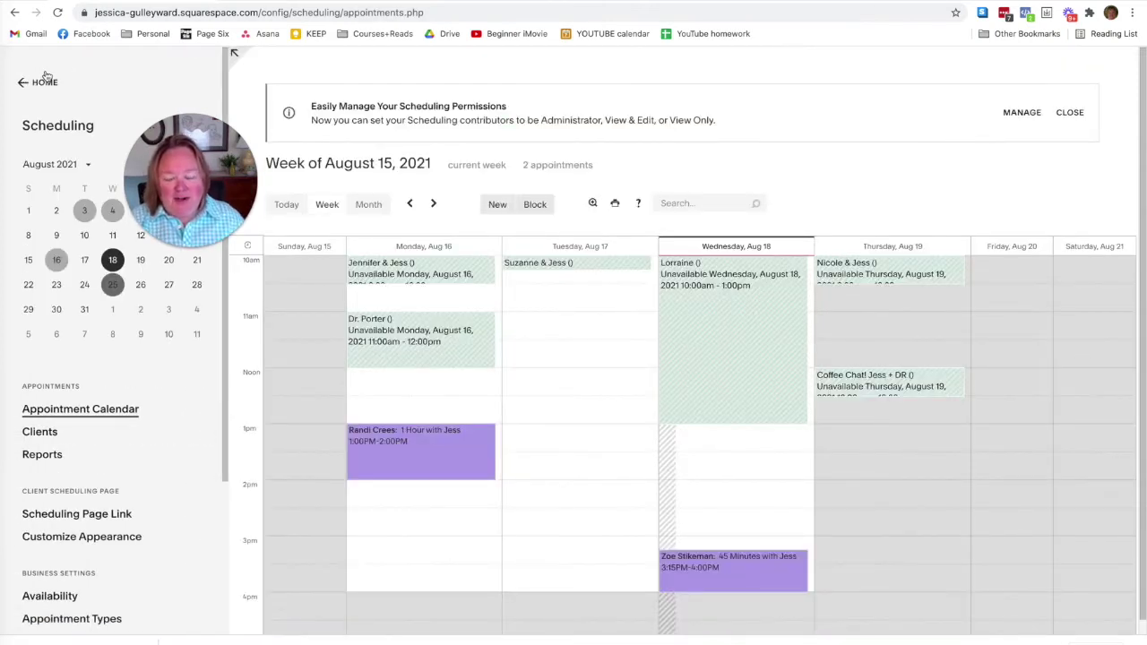
{"action": "scroll", "coordinate": [105, 462], "scroll_direction": "down", "scroll_amount": 3}
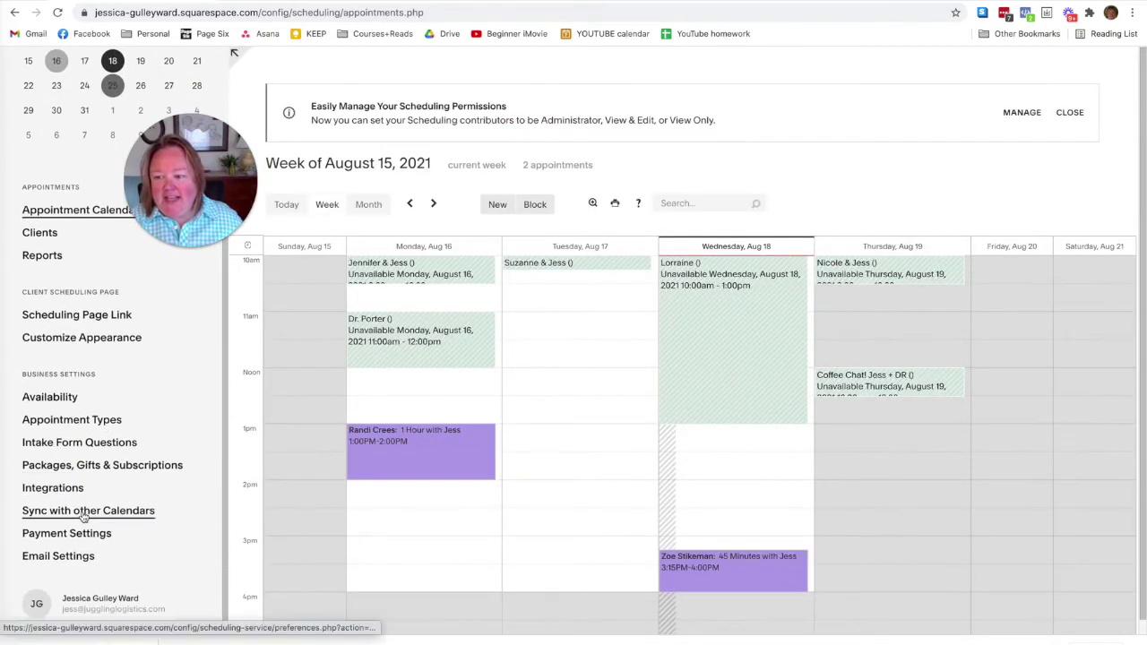
{"action": "left_click", "coordinate": [82, 511]}
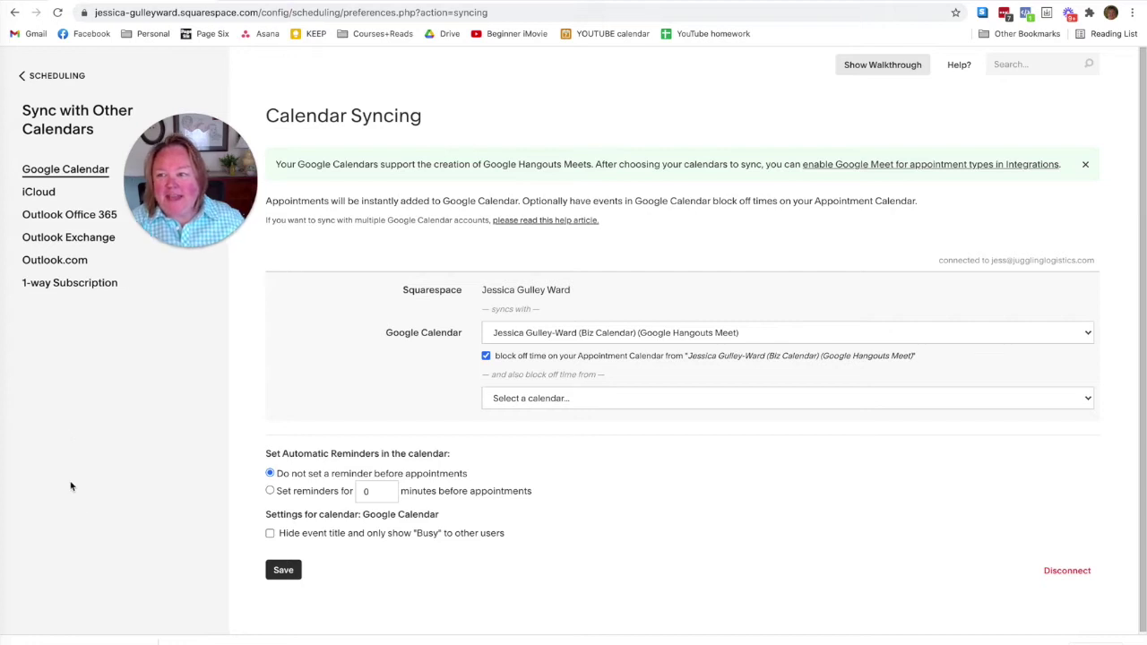
- Leave the calendar syncing settings and open the Availability settings for the scheduling calendar
{"action": "left_click", "coordinate": [68, 77]}
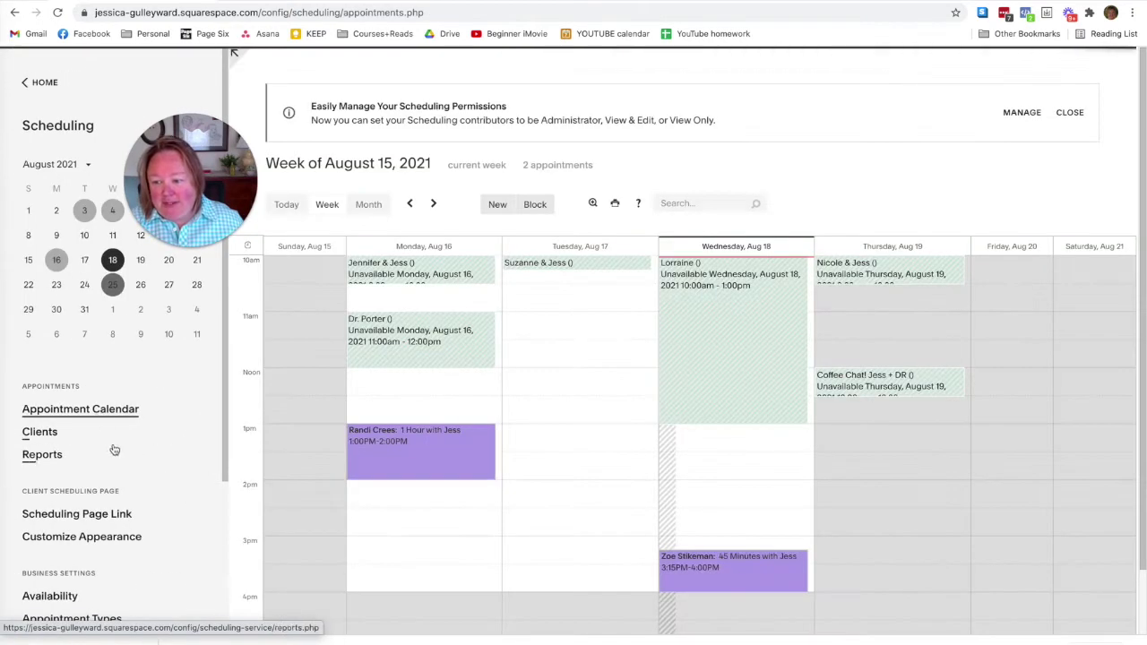
{"action": "scroll", "coordinate": [54, 431], "scroll_direction": "down", "scroll_amount": 3}
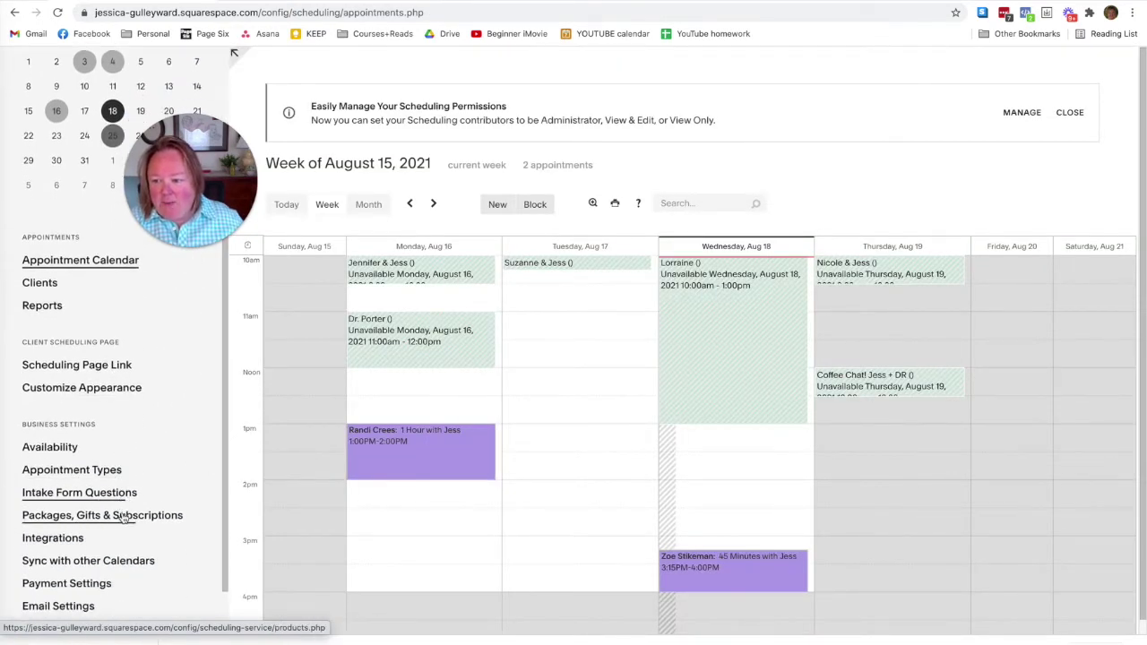
{"action": "scroll", "coordinate": [116, 507], "scroll_direction": "down", "scroll_amount": 1}
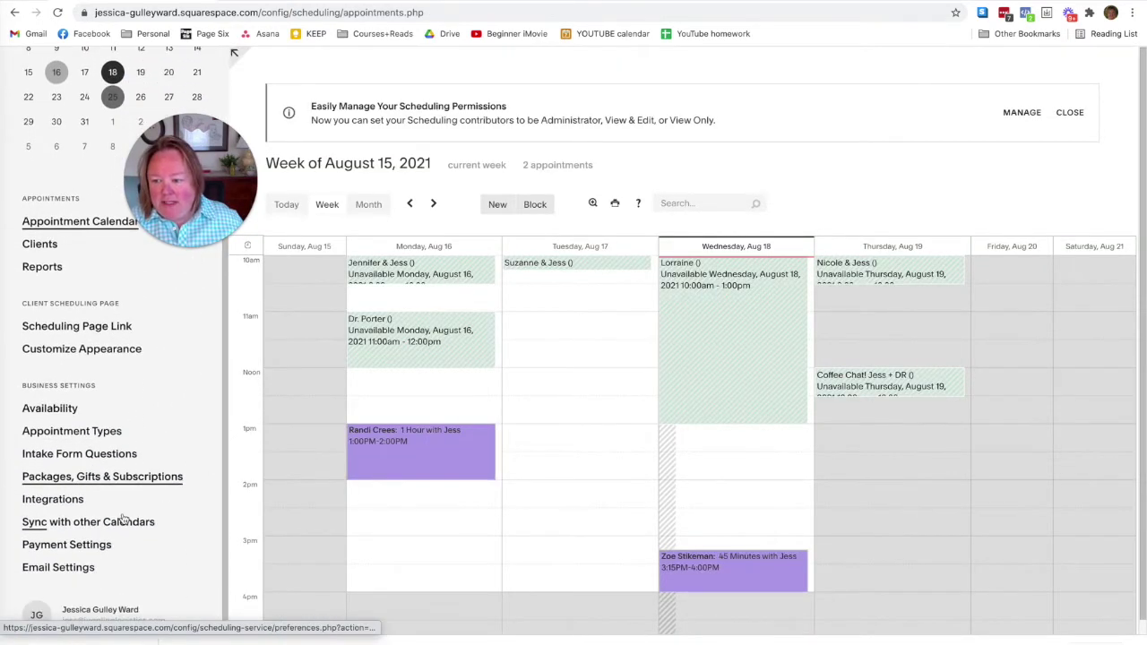
{"action": "left_click", "coordinate": [50, 408]}
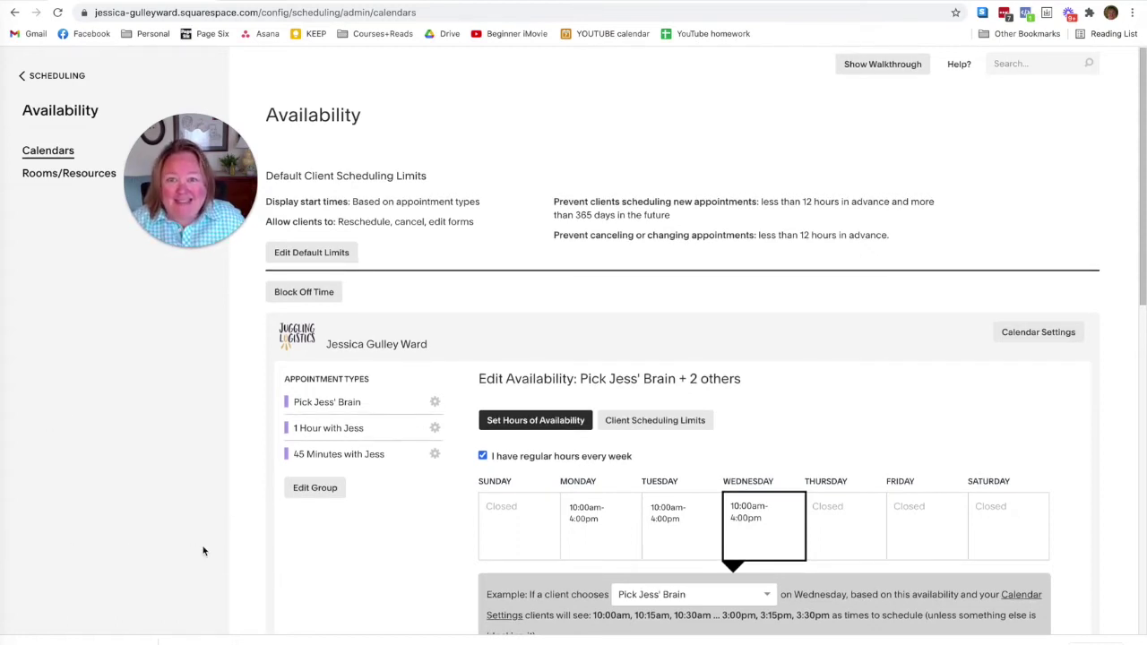
- Add a second Monday availability block of 6pm - 8pm after the existing hours and save the regular hours
{"action": "left_click", "coordinate": [589, 512]}
{"action": "double_click", "coordinate": [587, 518]}
{"action": "left_click", "coordinate": [601, 518]}
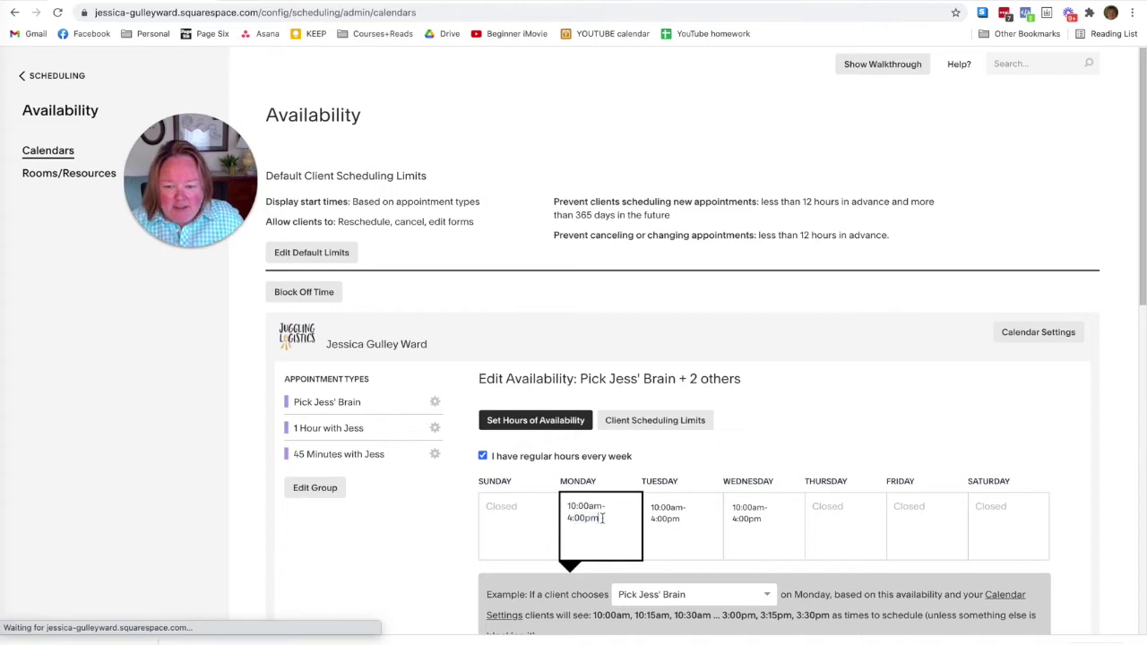
{"action": "type", "text": "; 6pm - 8pm"}
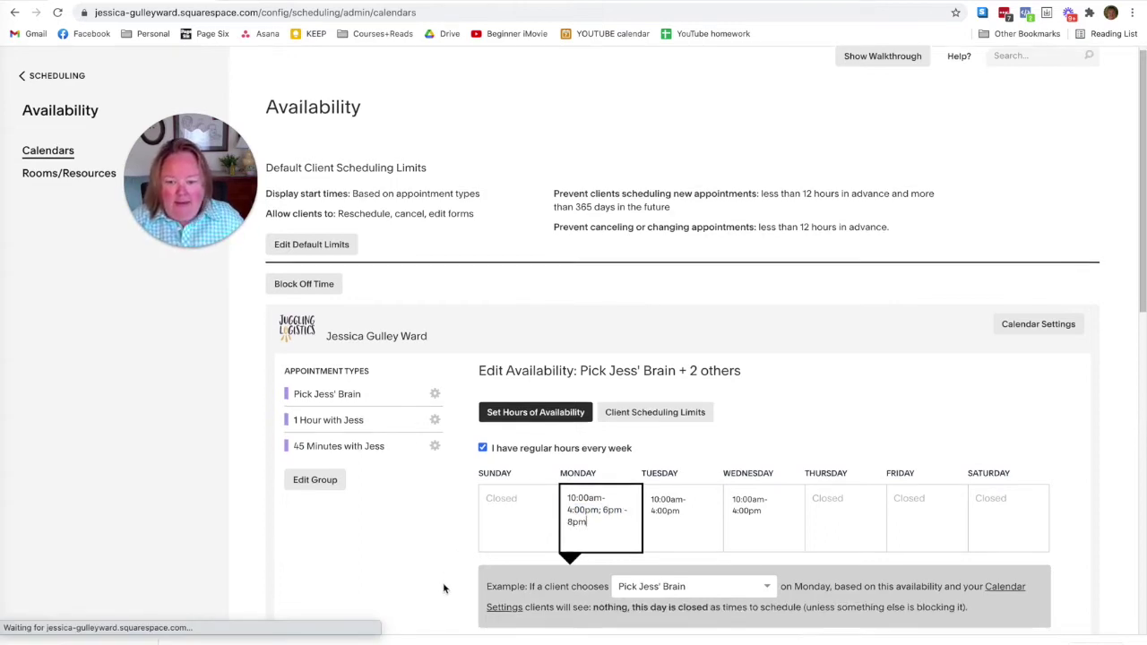
{"action": "scroll", "coordinate": [440, 587], "scroll_direction": "down", "scroll_amount": 2}
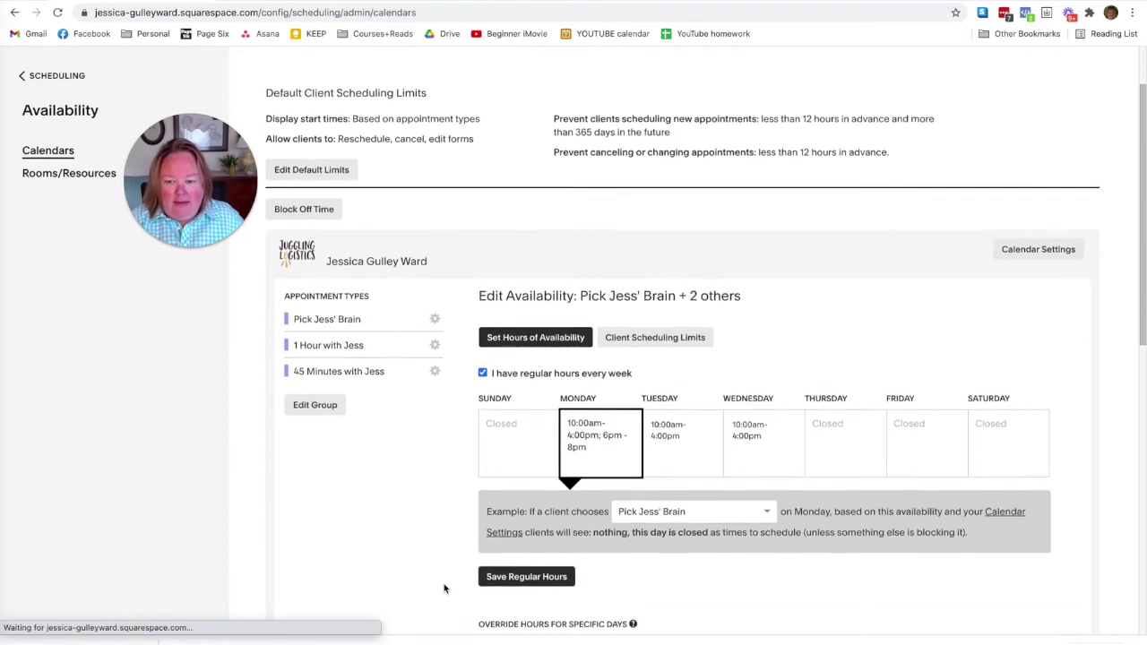
{"action": "left_click", "coordinate": [511, 572]}
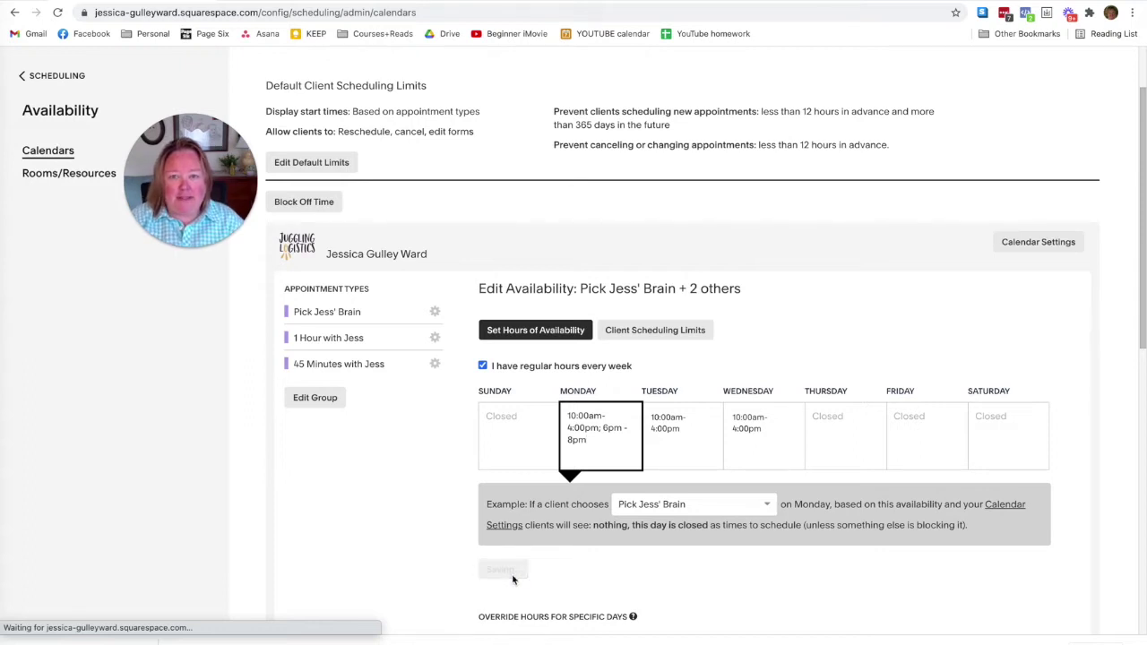
- Remove the 6pm - 8pm block from Monday's availability and save the regular hours
{"action": "left_click", "coordinate": [615, 456]}
{"action": "left_click_drag", "start_coordinate": [603, 444], "coordinate": [599, 428]}
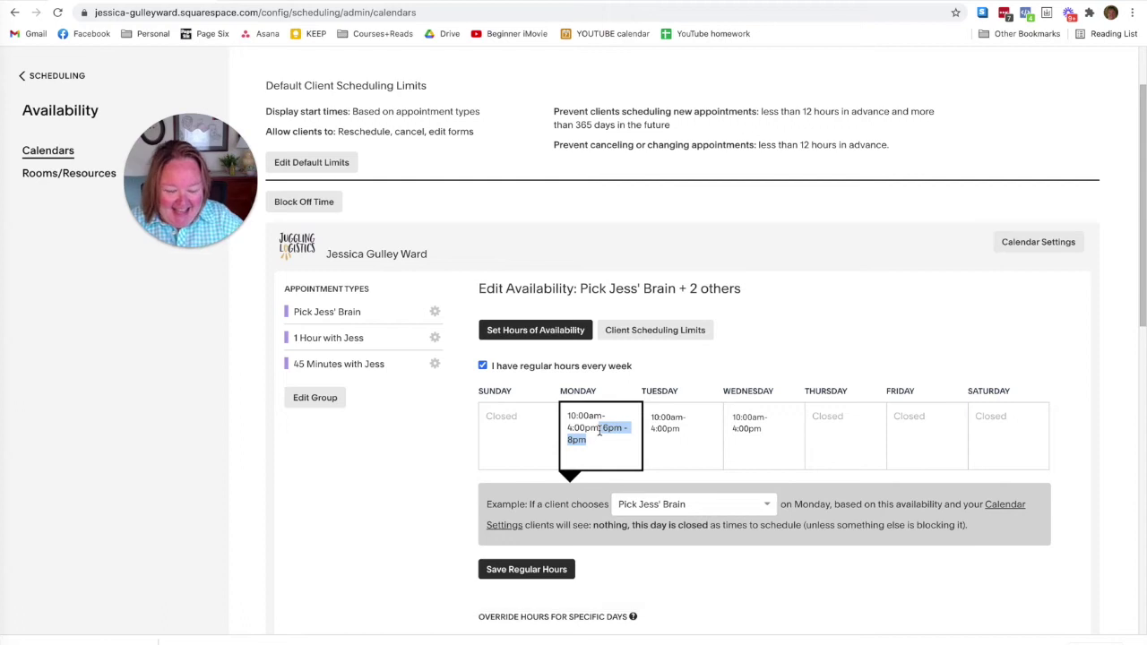
{"action": "key", "text": "BackSpace"}
{"action": "left_click", "coordinate": [527, 592]}
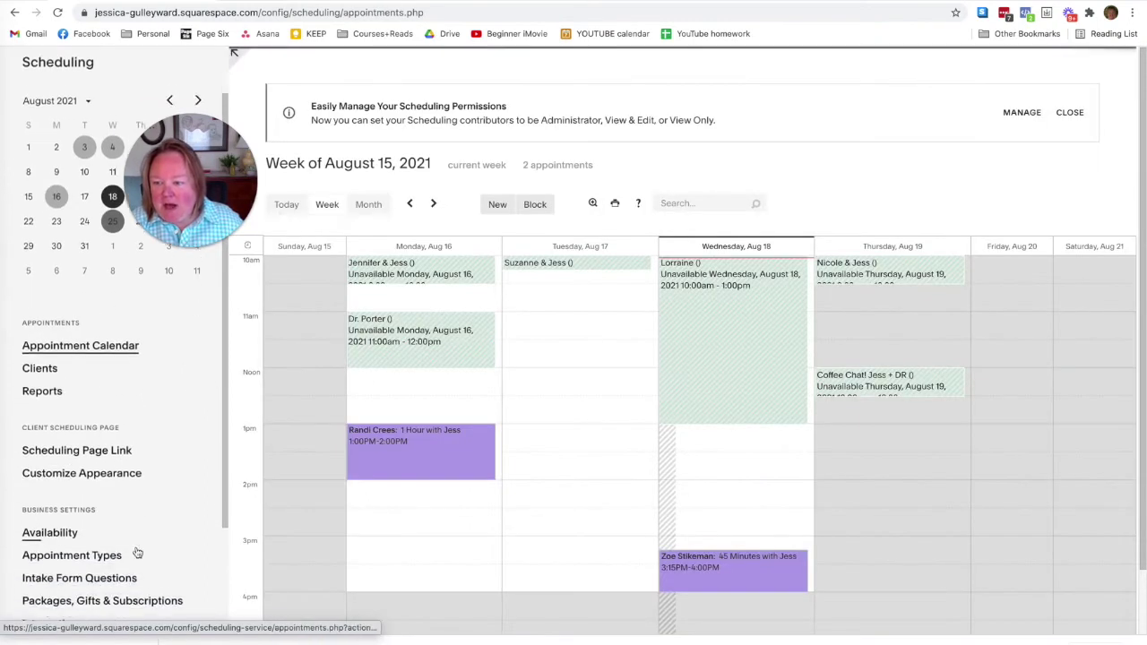
- Create a new group class appointment type named Yoga Class with a price of $10.00
{"action": "scroll", "coordinate": [90, 502], "scroll_direction": "down", "scroll_amount": 2}
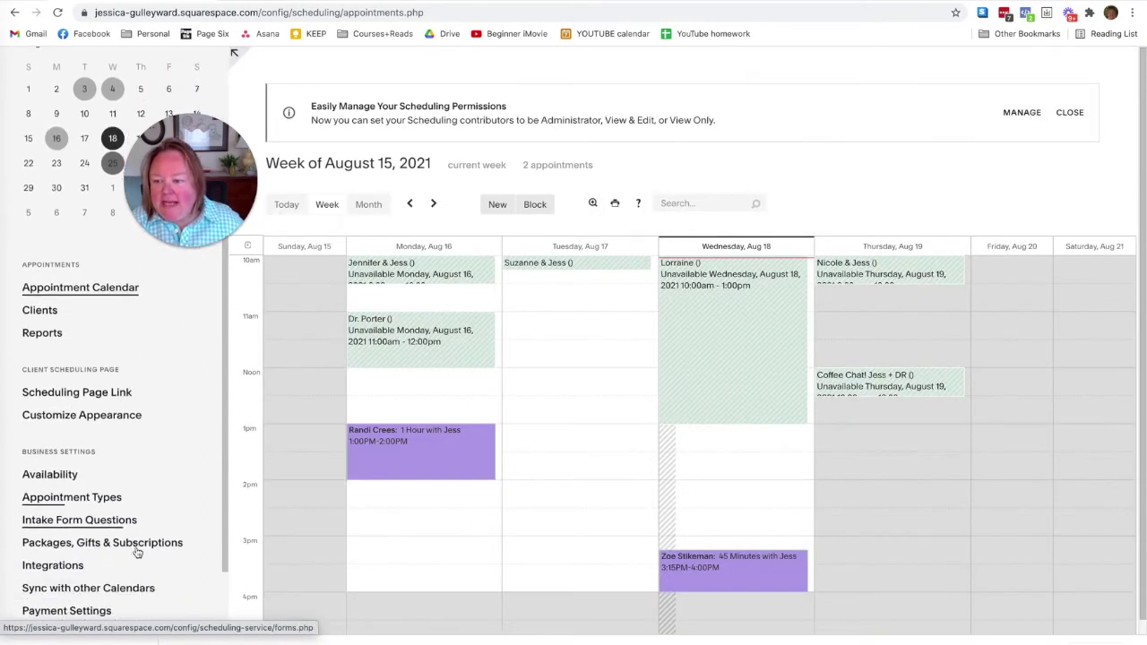
{"action": "left_click", "coordinate": [75, 503]}
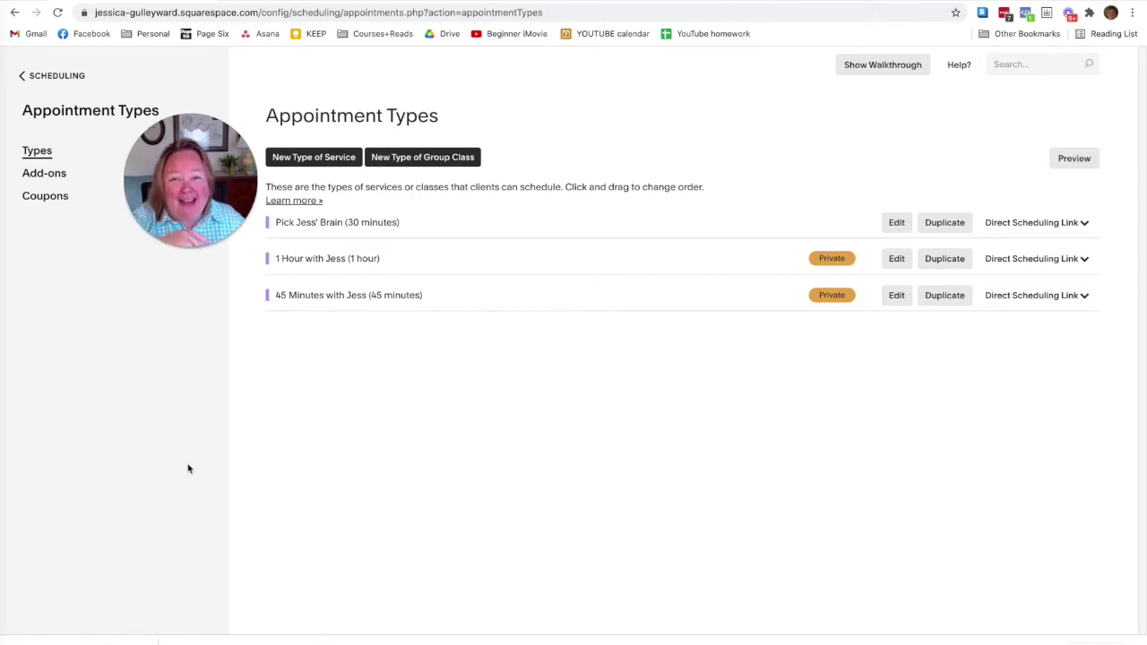
{"action": "left_click", "coordinate": [423, 164]}
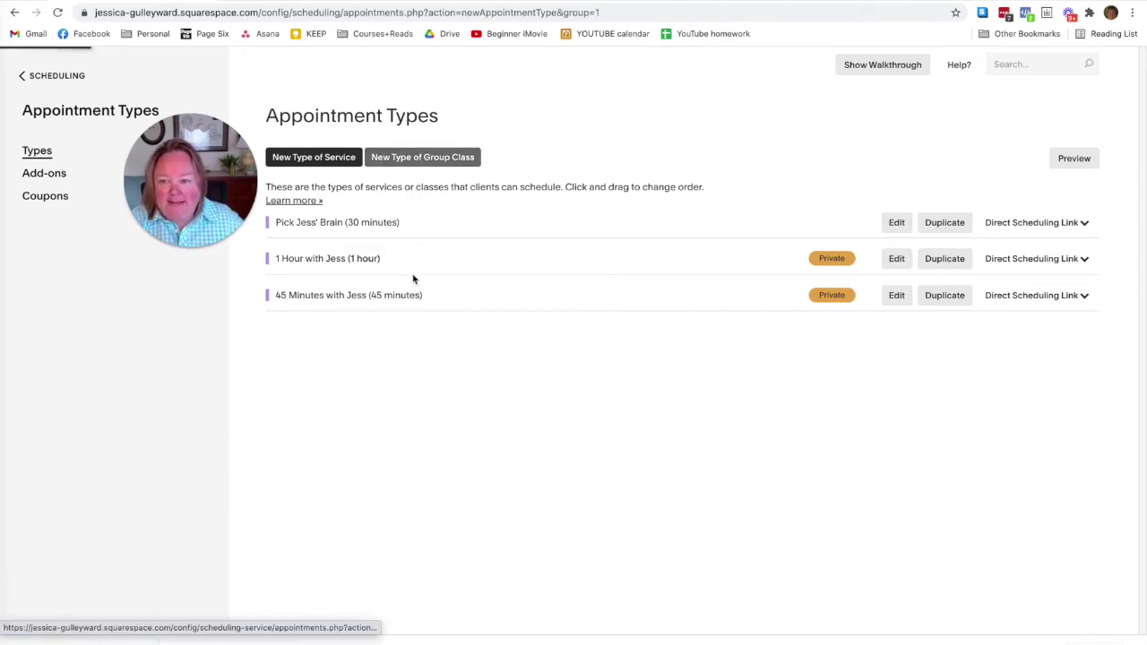
{"action": "type", "text": "Yoga Class"}
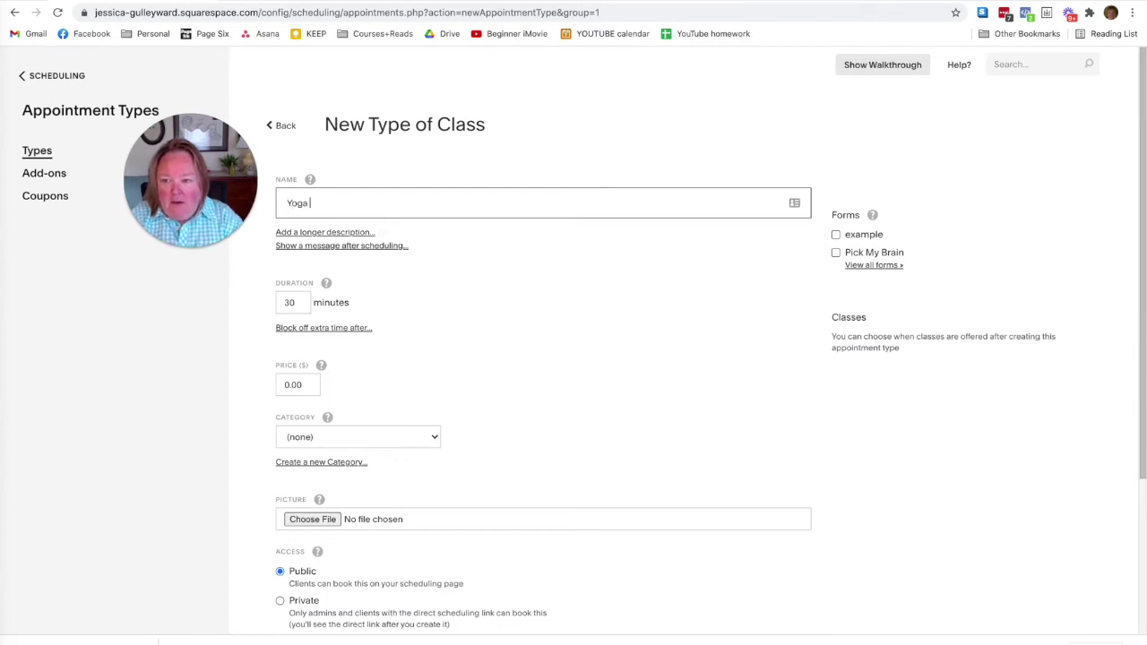
{"action": "scroll", "coordinate": [324, 384], "scroll_direction": "down", "scroll_amount": 1}
{"action": "left_click", "coordinate": [285, 356]}
{"action": "type", "text": "1"}
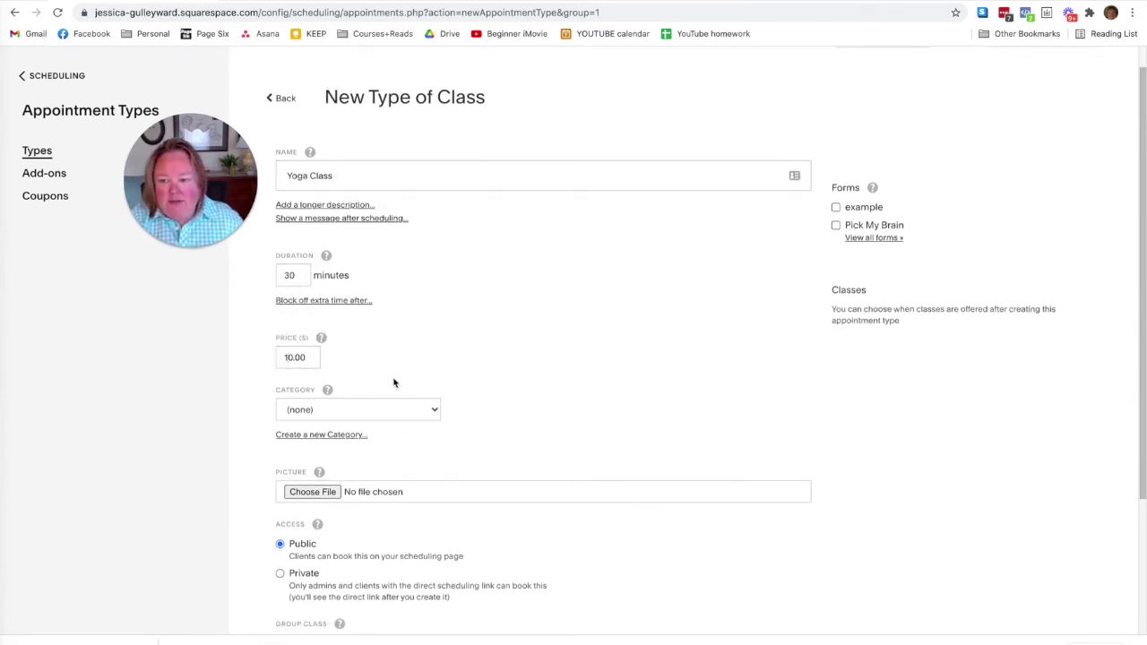
{"action": "scroll", "coordinate": [392, 384], "scroll_direction": "down", "scroll_amount": 5}
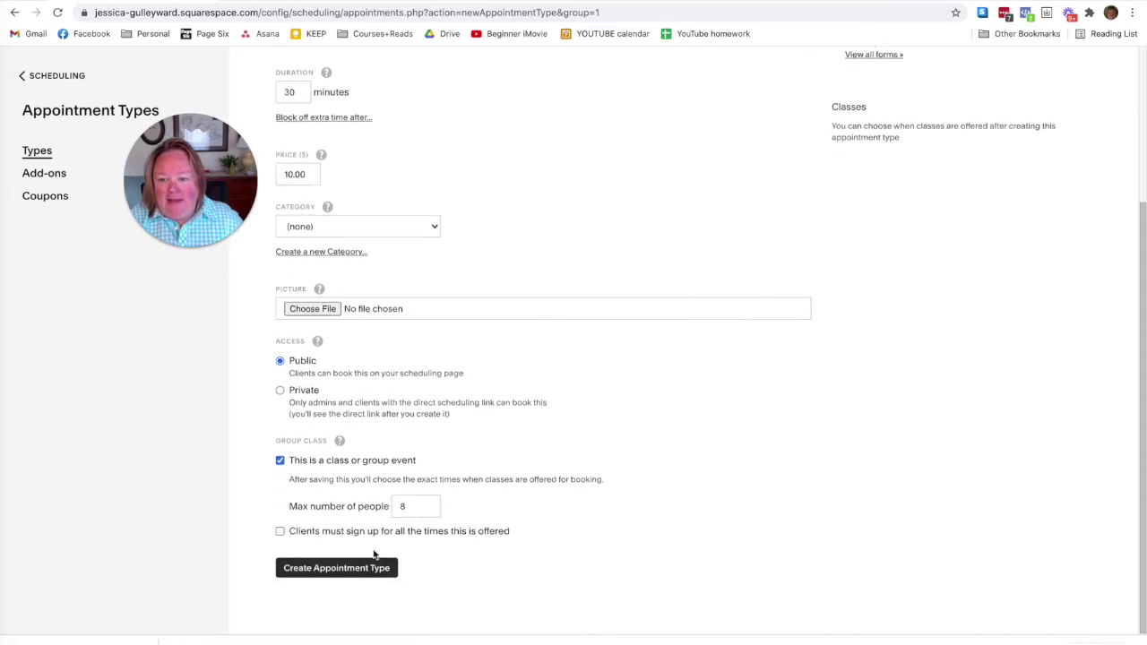
{"action": "left_click", "coordinate": [355, 579]}
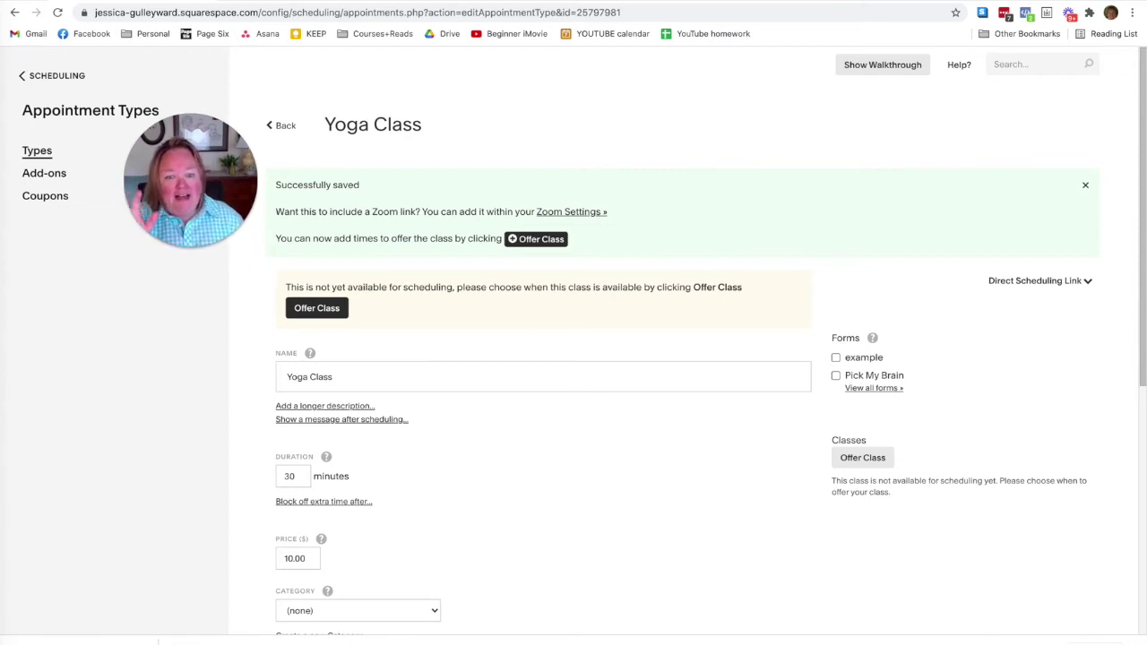
- Offer the Yoga Class once on 08/25/2021 at 9am and save the class
{"action": "left_click", "coordinate": [886, 464]}
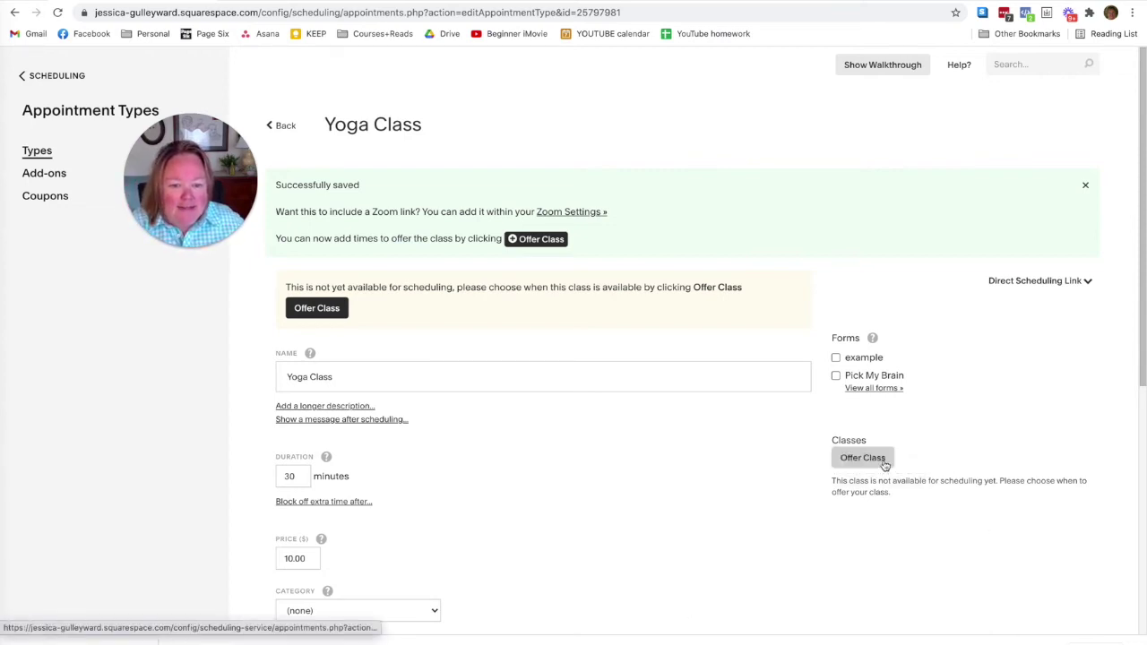
{"action": "left_click", "coordinate": [833, 384]}
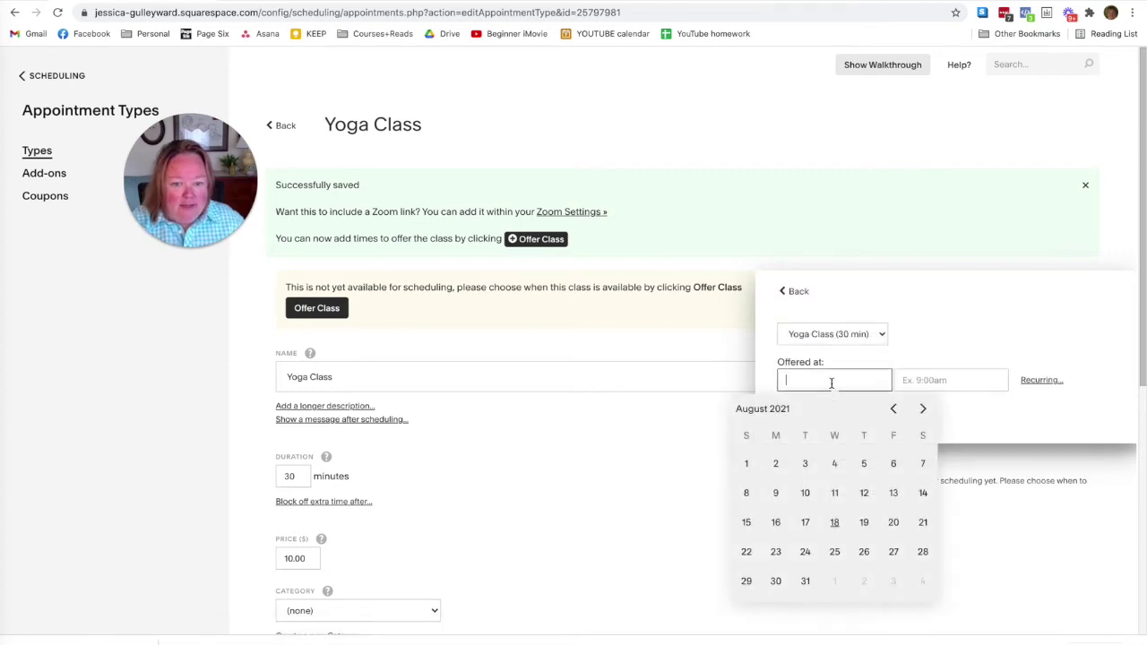
{"action": "left_click", "coordinate": [835, 551]}
{"action": "left_click", "coordinate": [935, 380]}
{"action": "type", "text": "9am"}
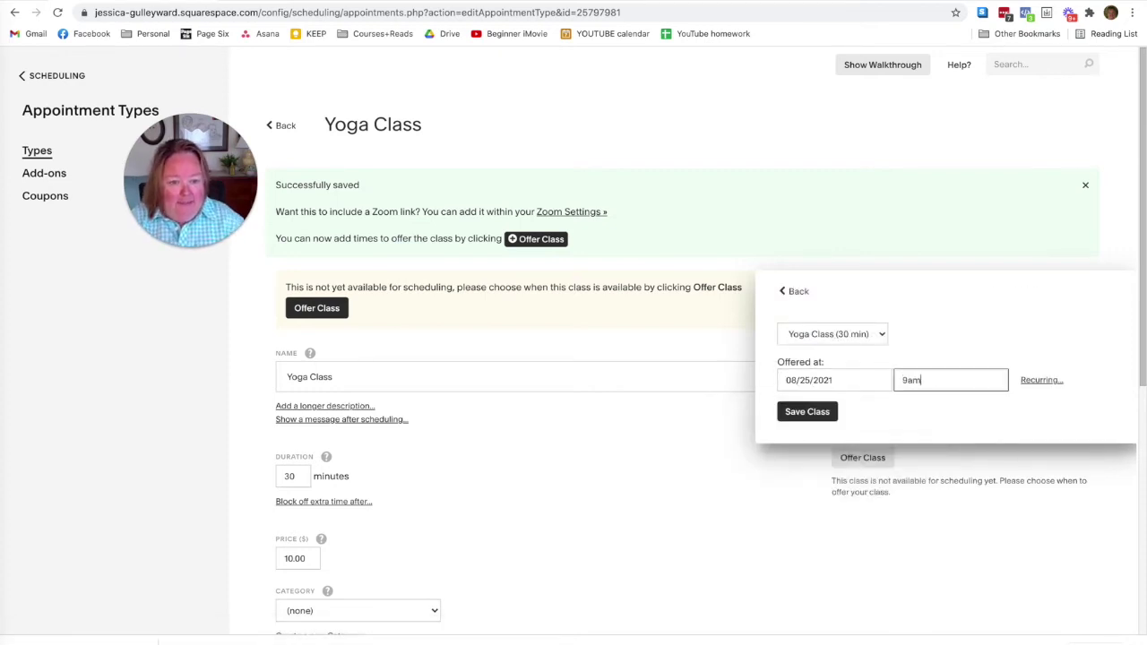
{"action": "left_click", "coordinate": [823, 414]}
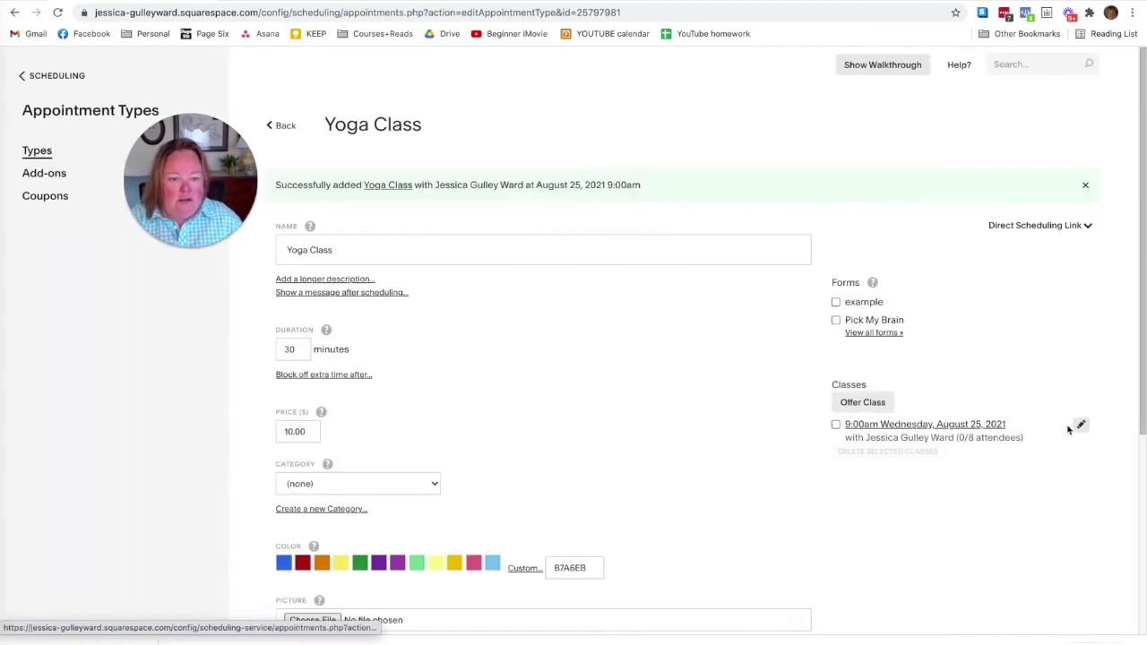
- Delete the 9:00am August 25, 2021 session of the Yoga Class, confirming with DELETE
{"action": "left_click", "coordinate": [1082, 427]}
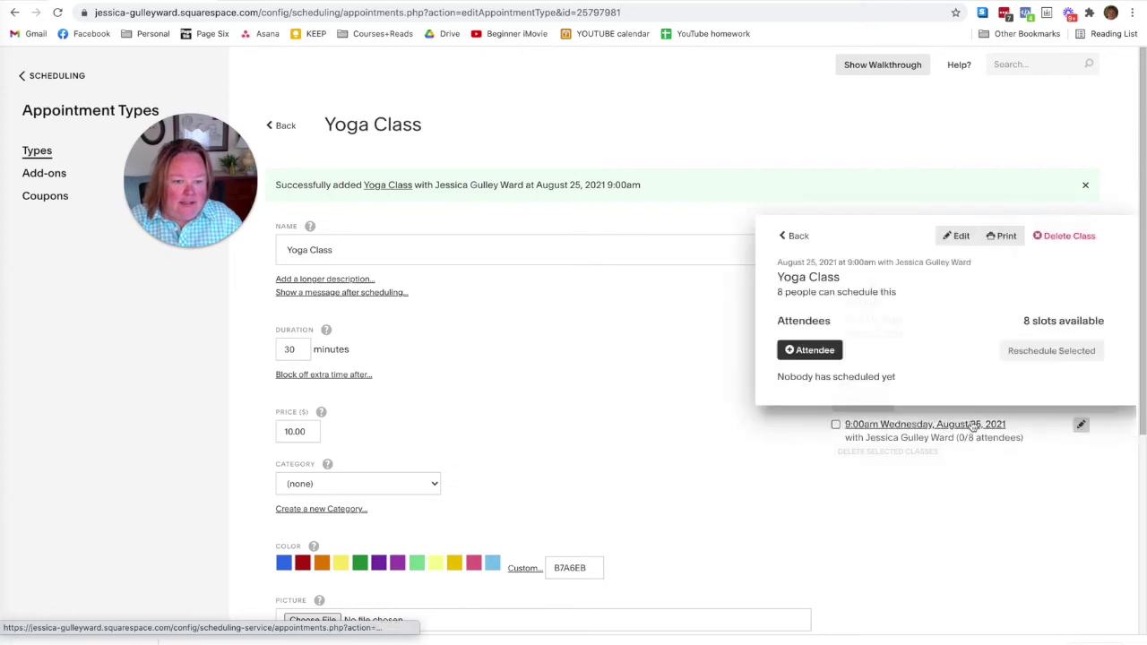
{"action": "left_click", "coordinate": [1067, 236]}
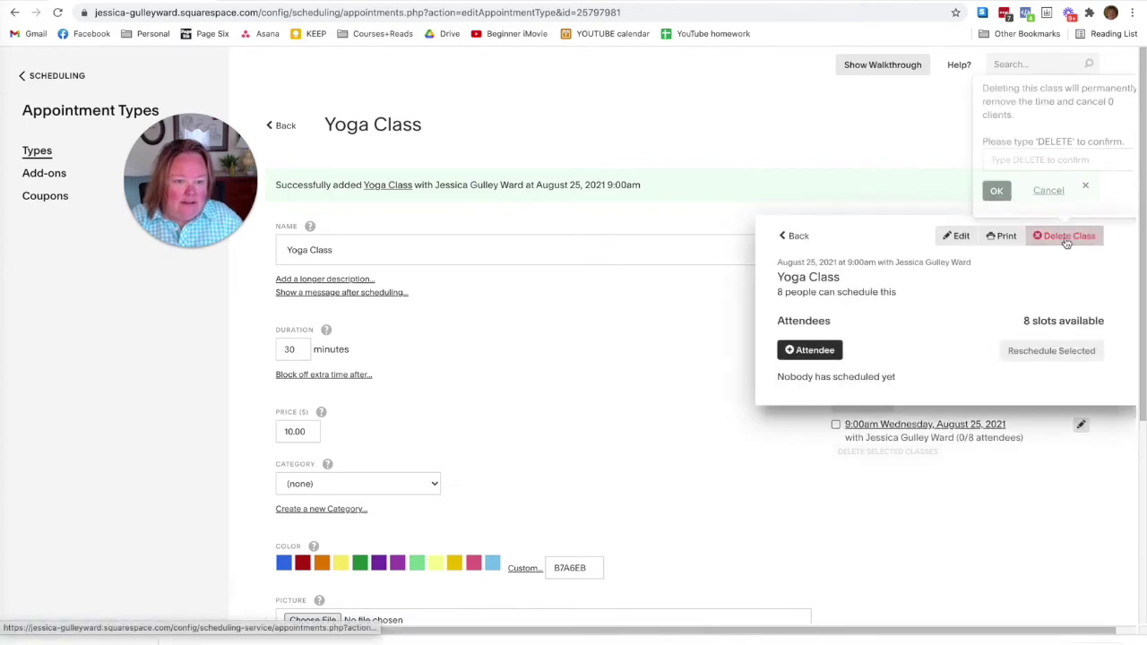
{"action": "type", "text": "DELETE"}
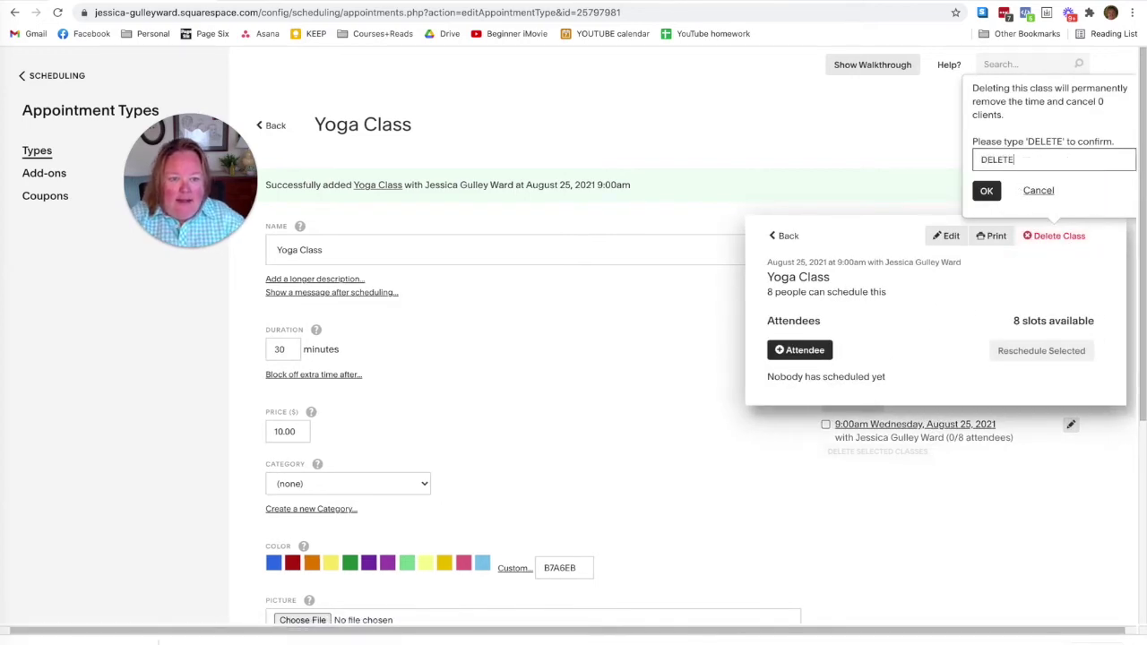
{"action": "left_click", "coordinate": [986, 192]}
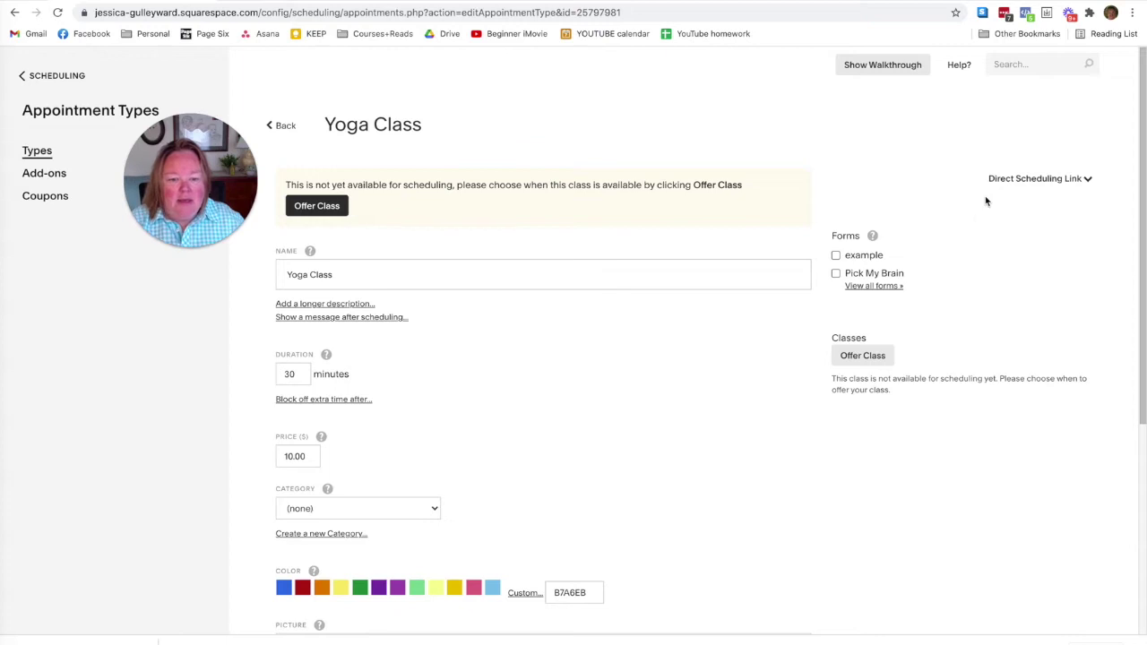
- Offer the Yoga Class every Wednesday at 10am starting 08/25/2021 for 4 times, then return to the scheduling overview
{"action": "left_click", "coordinate": [860, 356]}
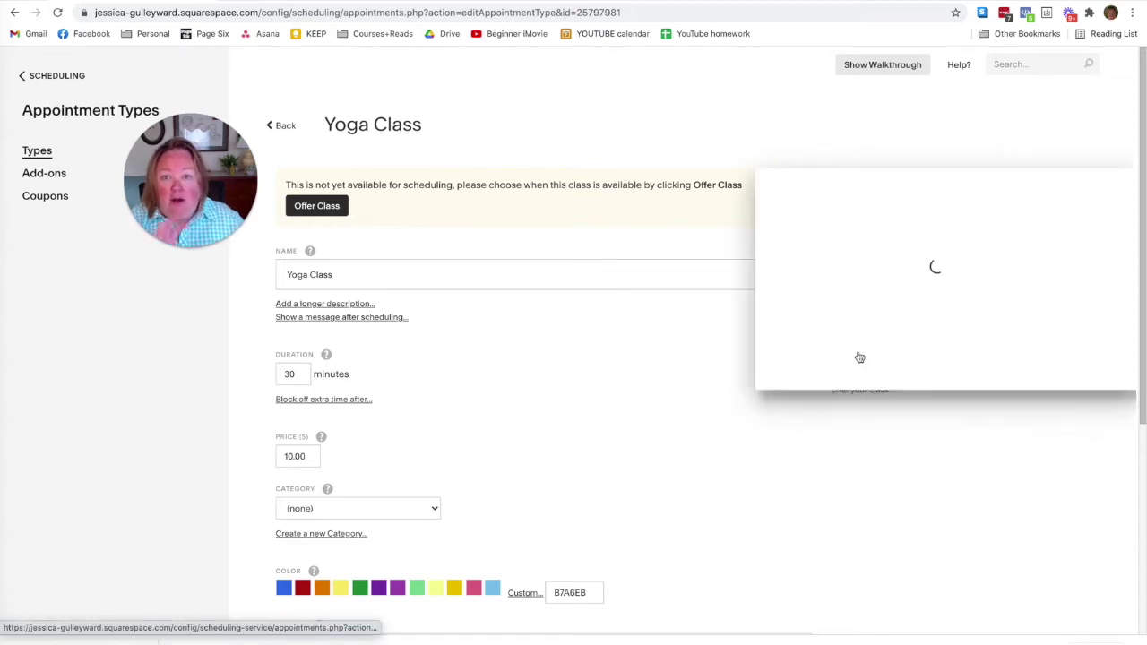
{"action": "left_click", "coordinate": [854, 285]}
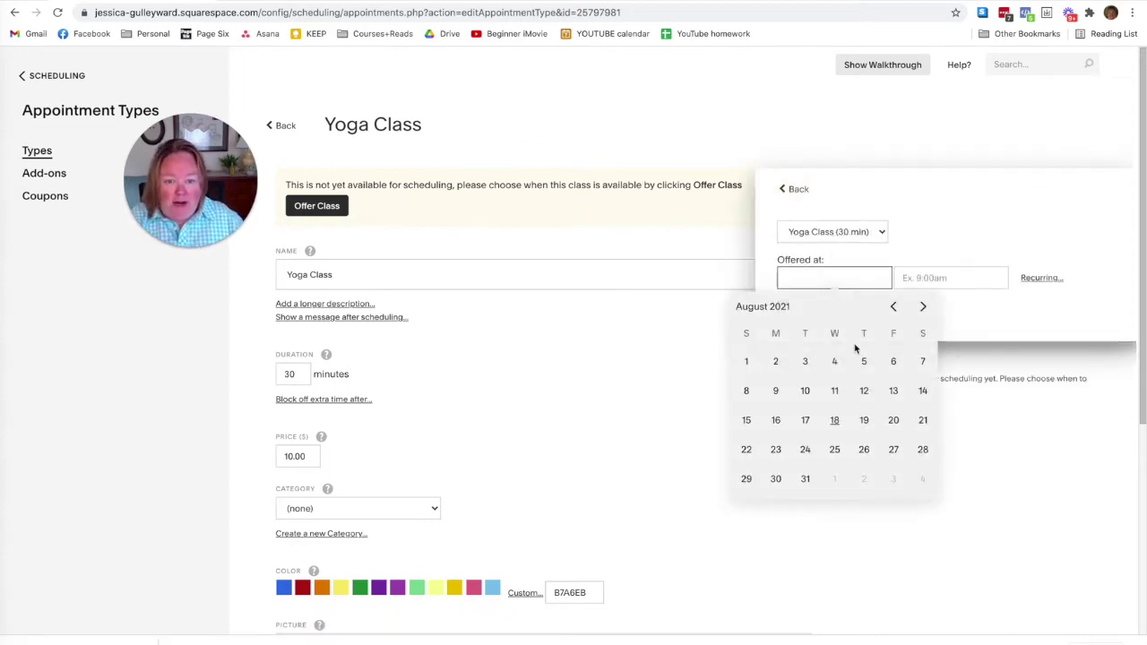
{"action": "left_click", "coordinate": [837, 448]}
{"action": "left_click", "coordinate": [927, 278]}
{"action": "type", "text": "10am"}
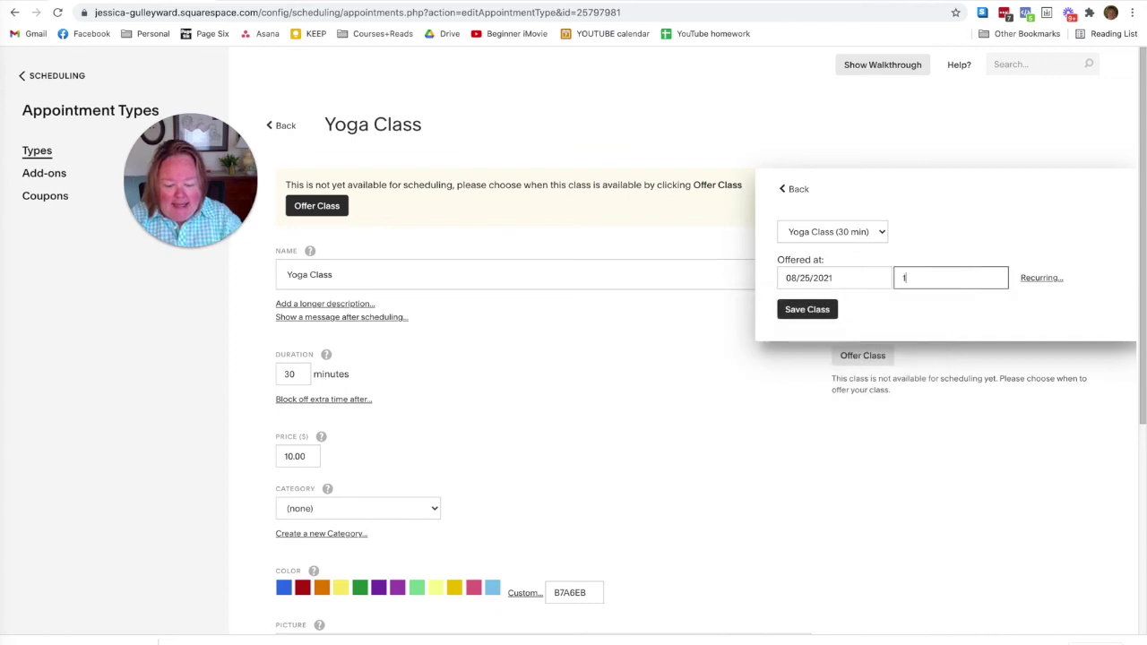
{"action": "left_click", "coordinate": [1054, 277]}
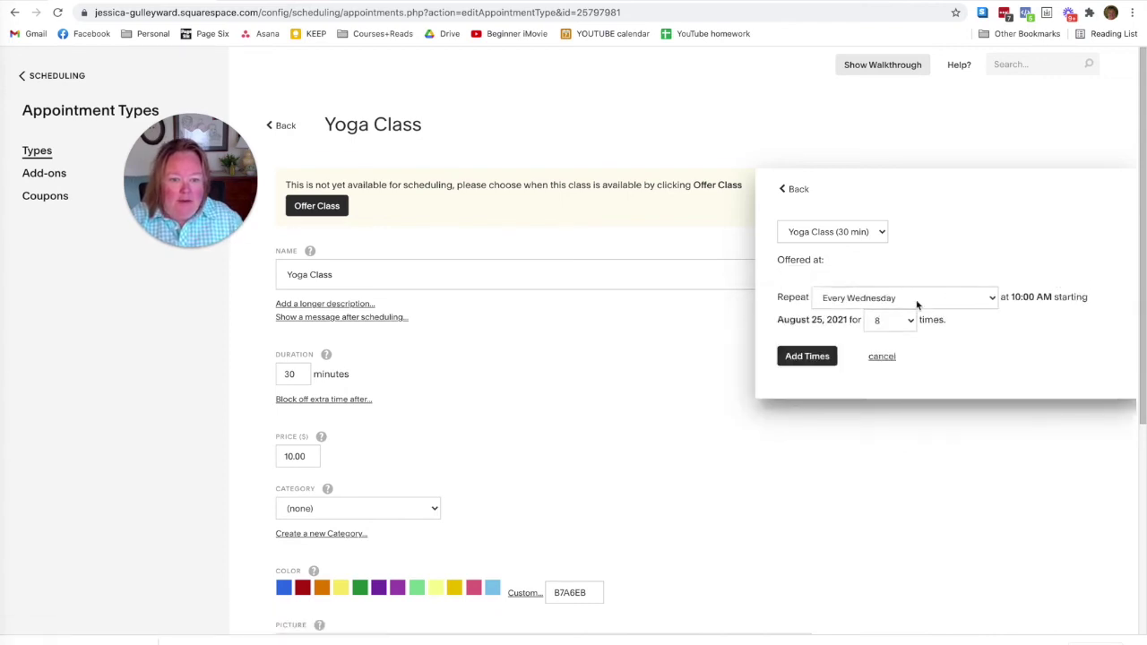
{"action": "left_click", "coordinate": [912, 320]}
{"action": "left_click", "coordinate": [873, 271]}
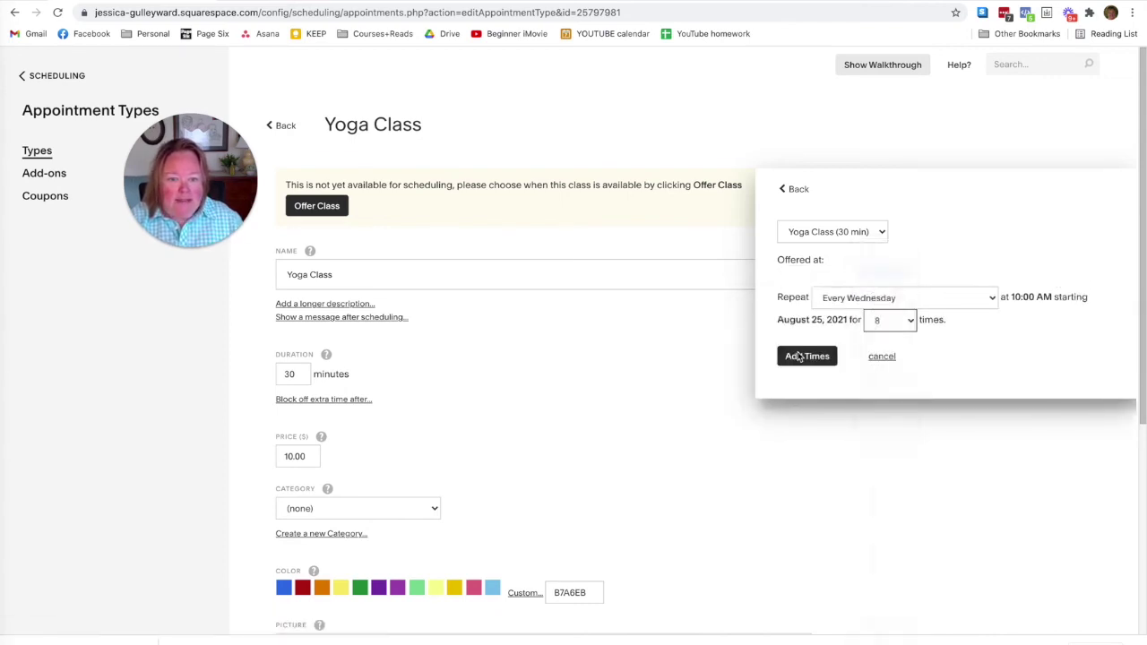
{"action": "left_click", "coordinate": [801, 358]}
{"action": "left_click", "coordinate": [803, 379]}
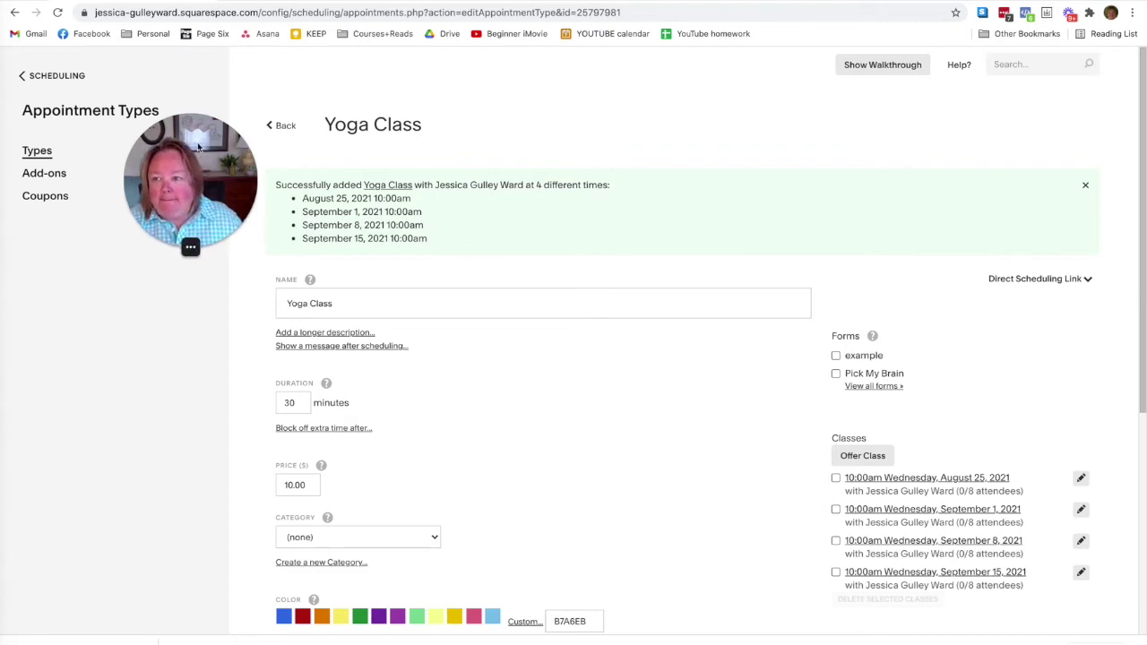
{"action": "left_click", "coordinate": [56, 76]}
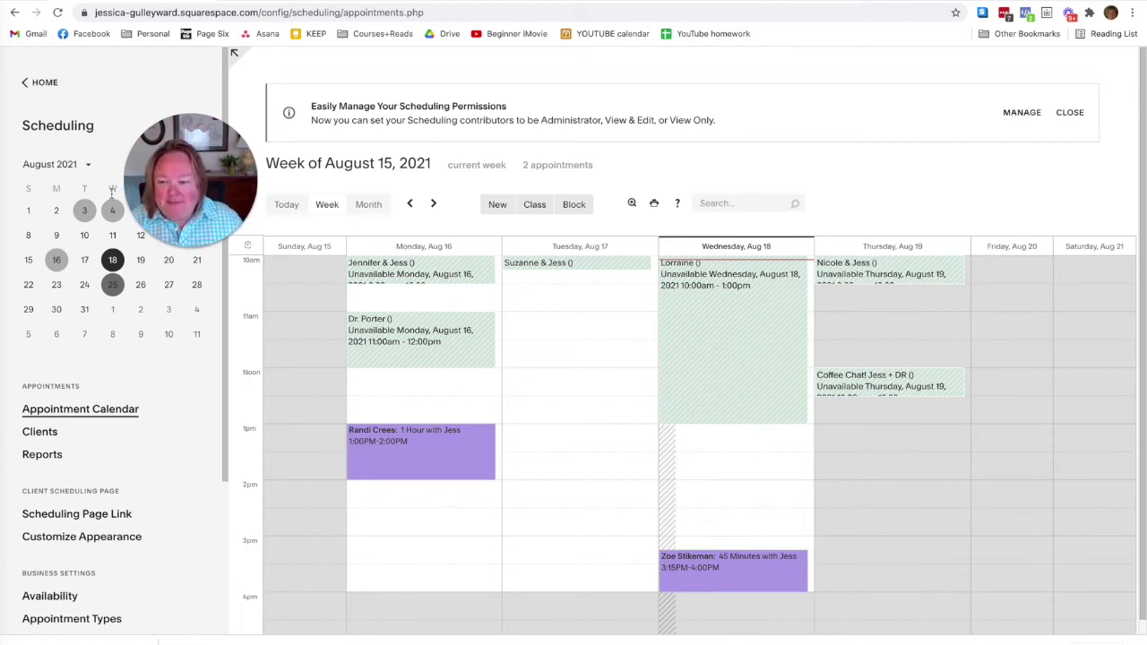
- Rename the example intake form as Yoga Class Liability and give it the description Details
{"action": "scroll", "coordinate": [143, 444], "scroll_direction": "down", "scroll_amount": 2}
{"action": "scroll", "coordinate": [143, 444], "scroll_direction": "down", "scroll_amount": 3}
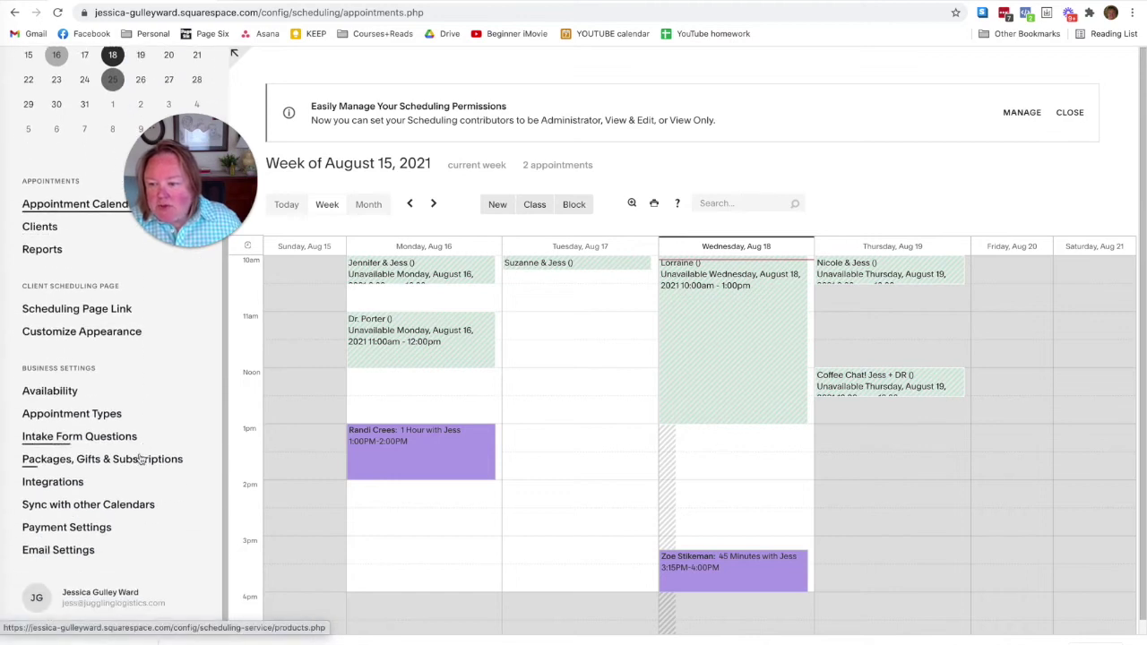
{"action": "left_click", "coordinate": [79, 437]}
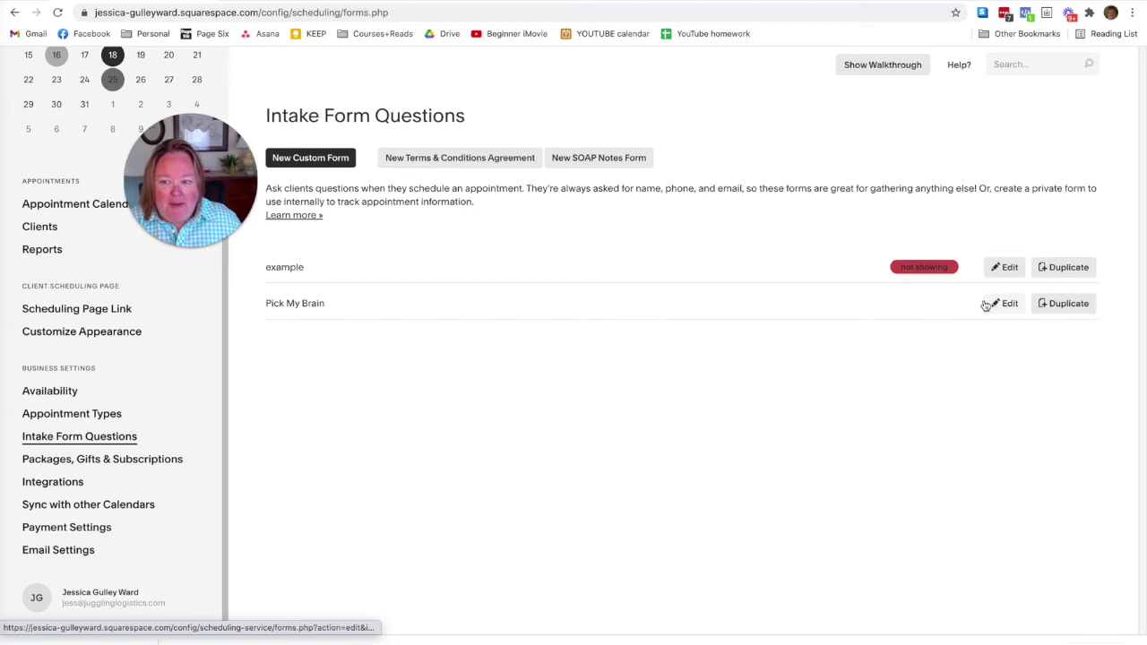
{"action": "left_click", "coordinate": [1008, 268]}
{"action": "left_click_drag", "start_coordinate": [661, 277], "coordinate": [540, 270]}
{"action": "type", "text": "Yoga C"}
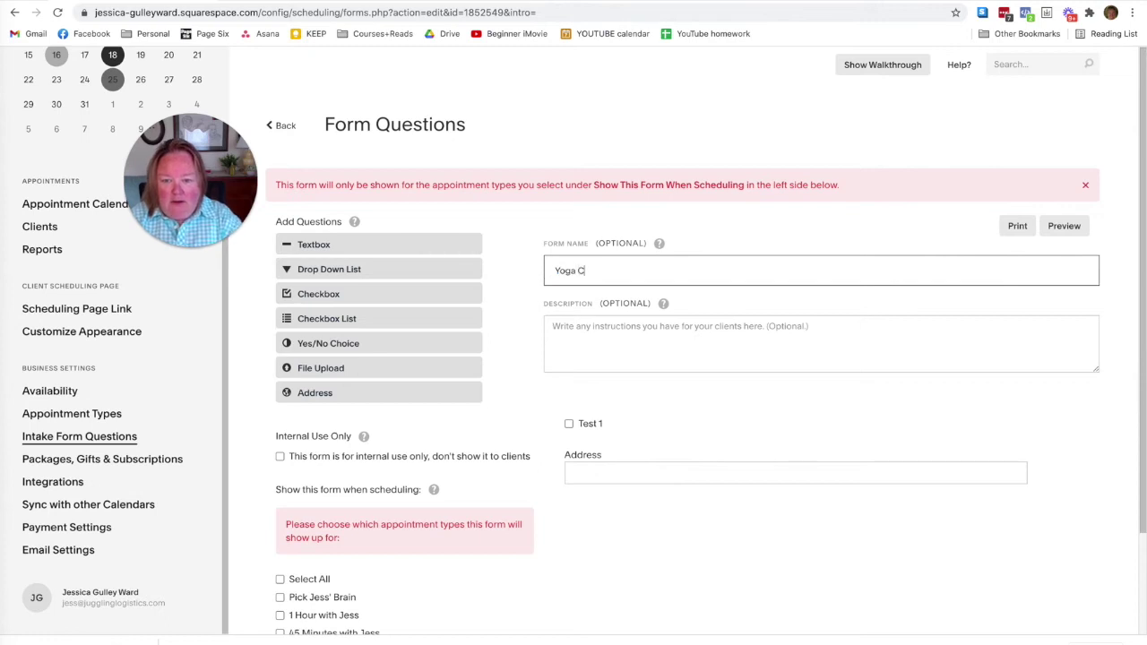
{"action": "type", "text": "lass Liability"}
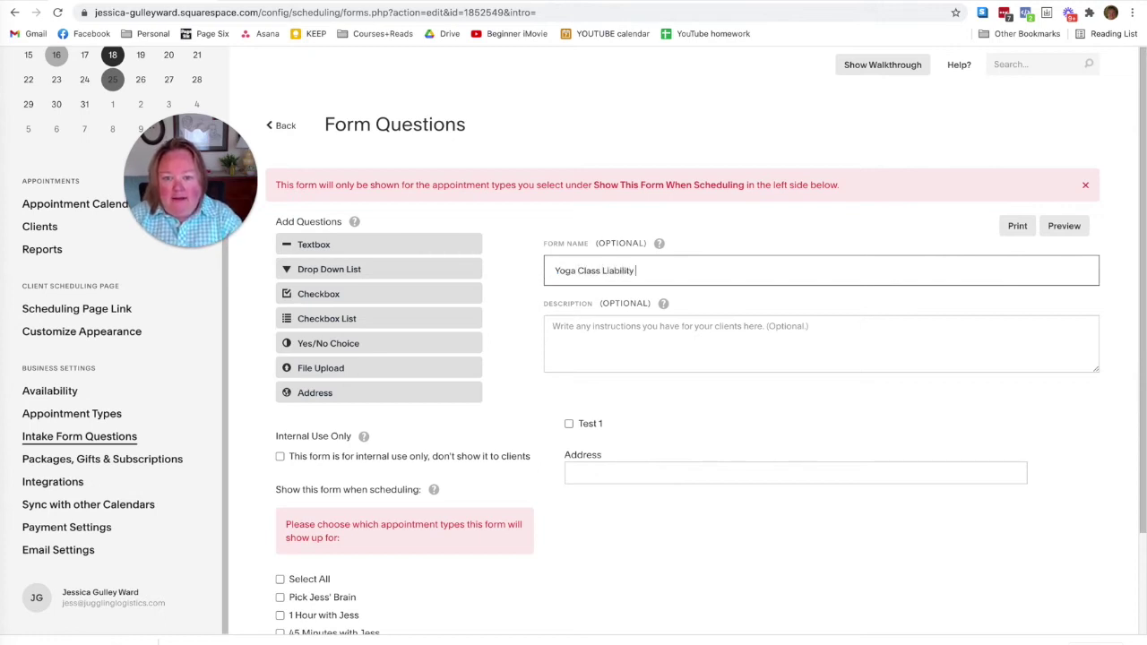
{"action": "left_click", "coordinate": [588, 327]}
{"action": "type", "text": "Detai"}
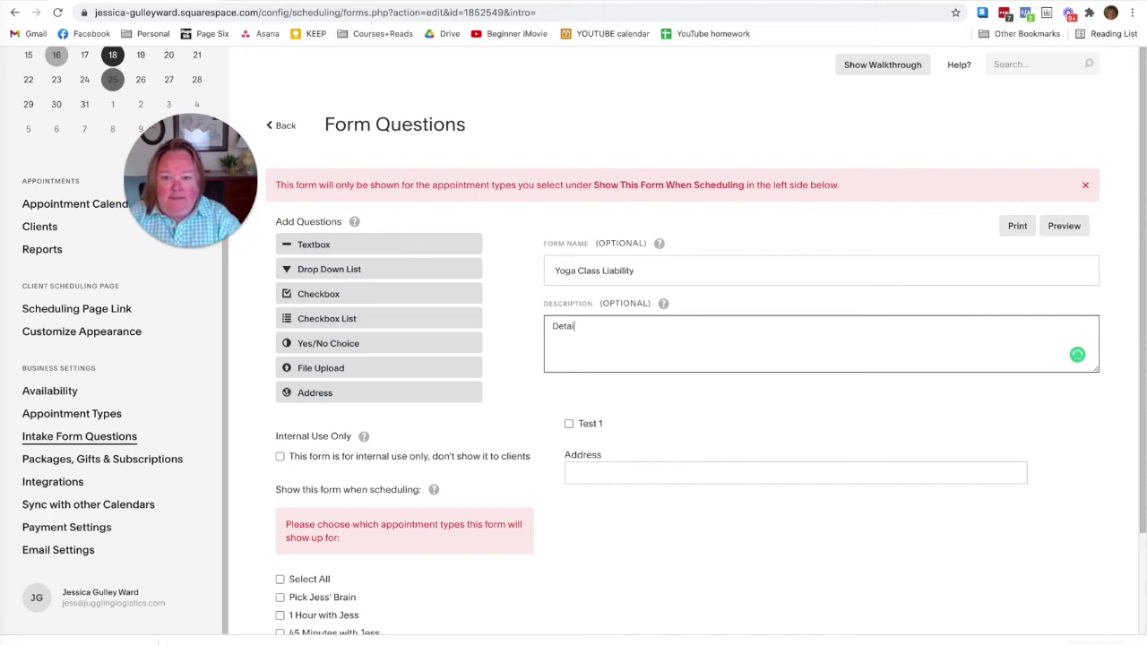
{"action": "type", "text": "sls"}
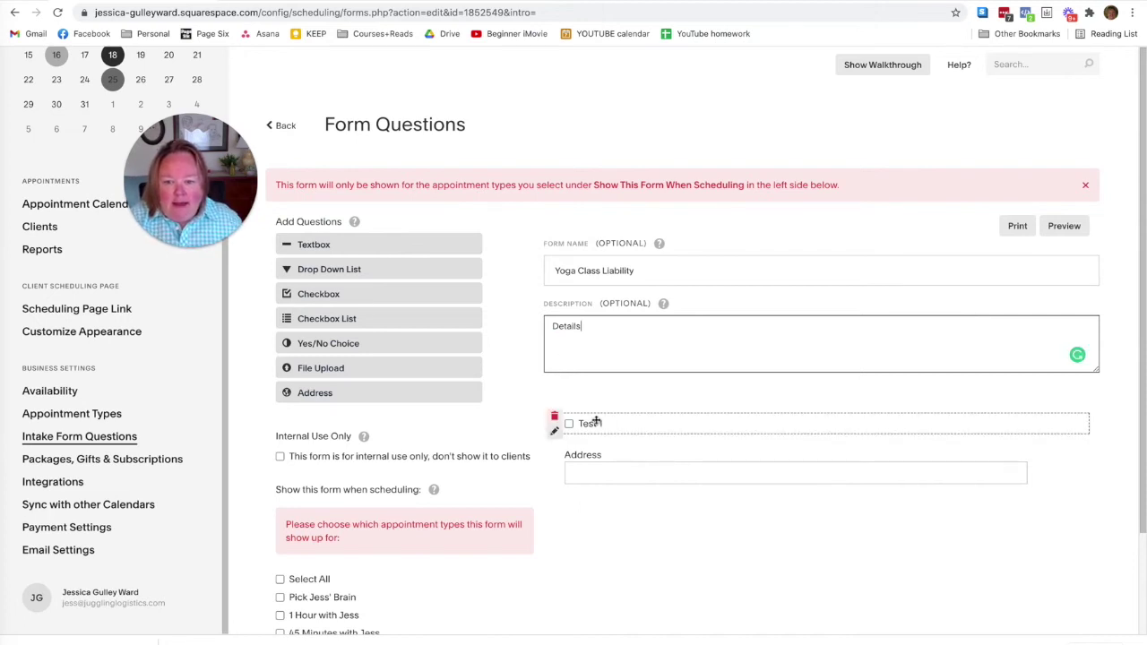
- Delete the existing Test 1 and Address questions from the Yoga Class Liability form
{"action": "left_click", "coordinate": [554, 417]}
{"action": "left_click", "coordinate": [594, 431]}
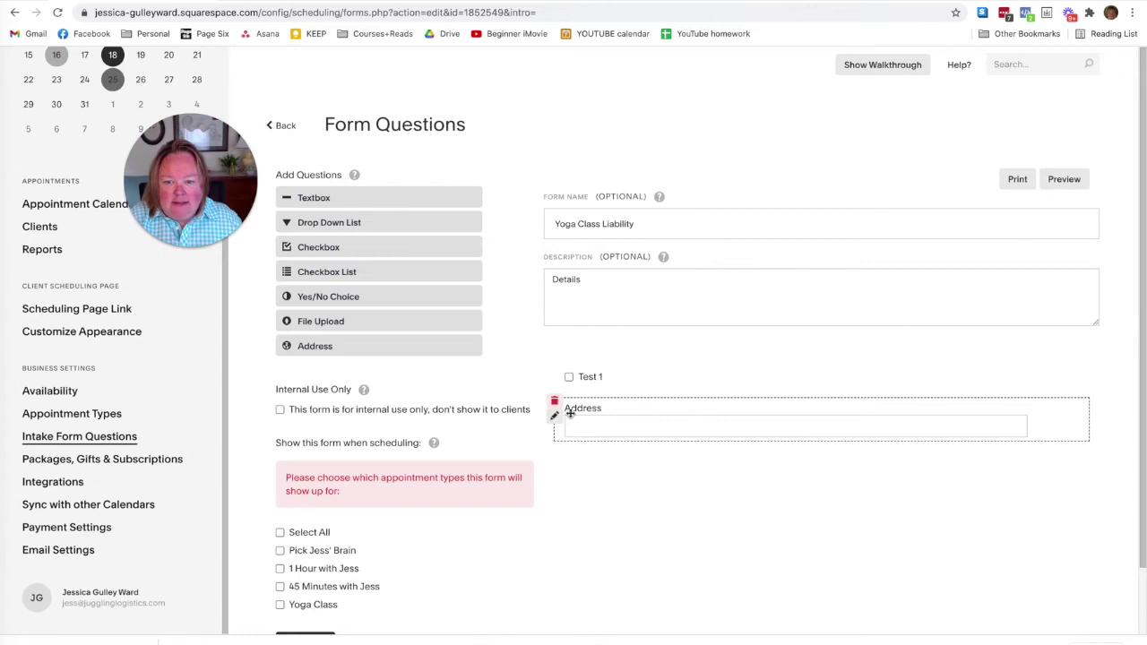
{"action": "left_click", "coordinate": [554, 402]}
{"action": "left_click", "coordinate": [587, 417]}
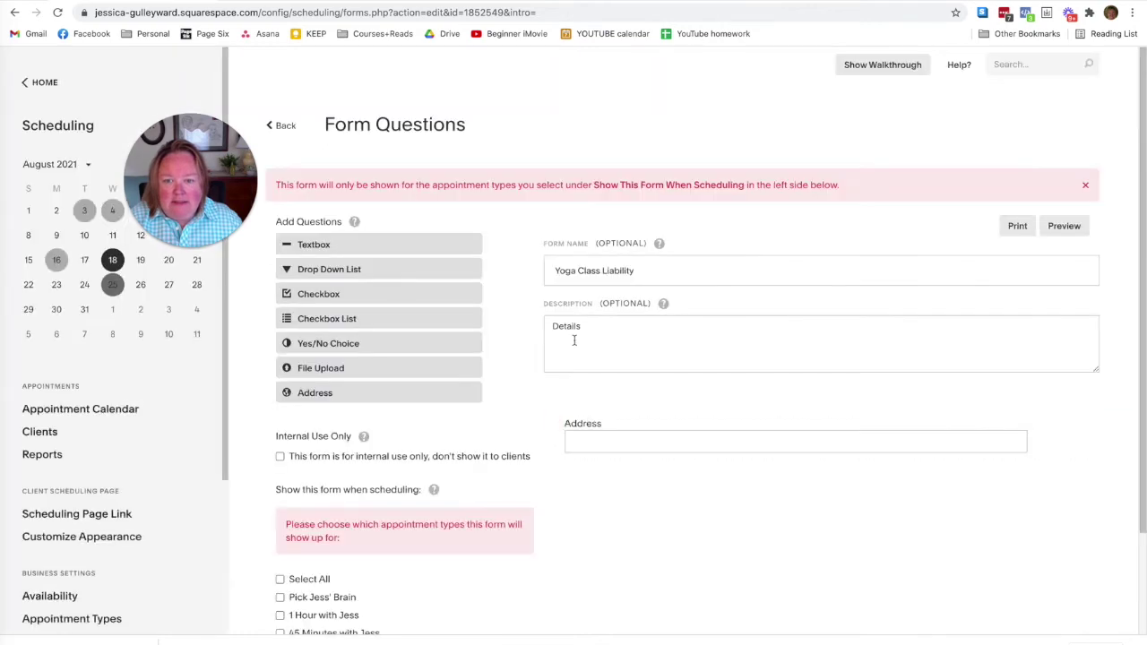
{"action": "left_click", "coordinate": [554, 417]}
{"action": "left_click", "coordinate": [593, 432]}
{"action": "left_click", "coordinate": [554, 369]}
{"action": "left_click", "coordinate": [574, 385]}
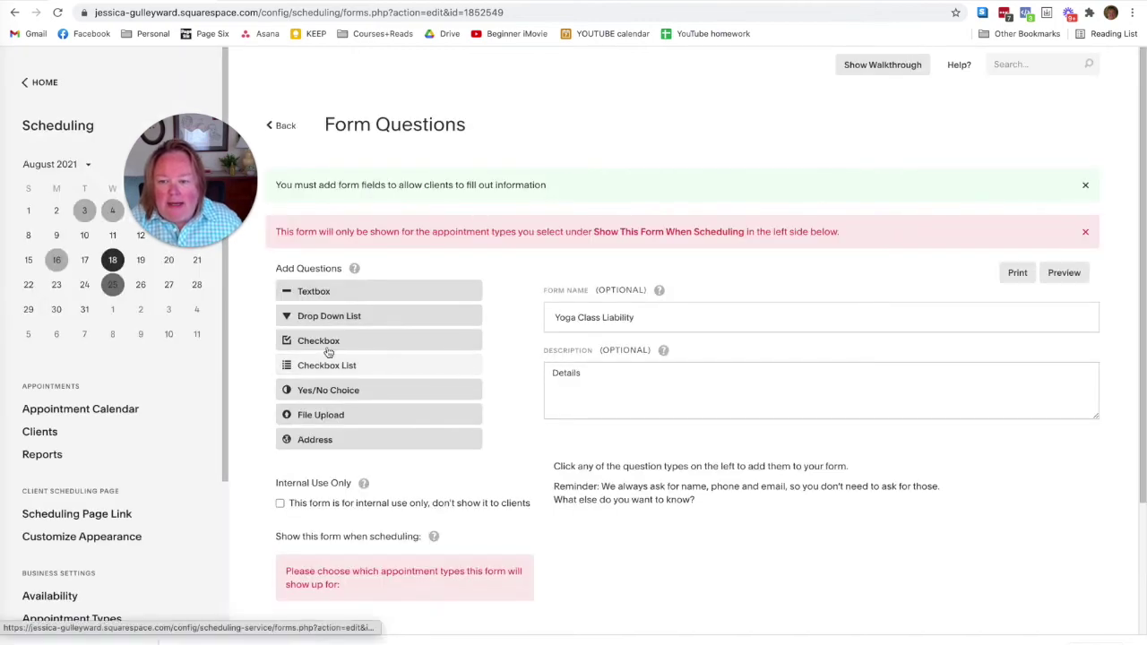
- Add a checkbox question reading Test to the form and save the question and form
{"action": "left_click_drag", "start_coordinate": [316, 346], "coordinate": [609, 447]}
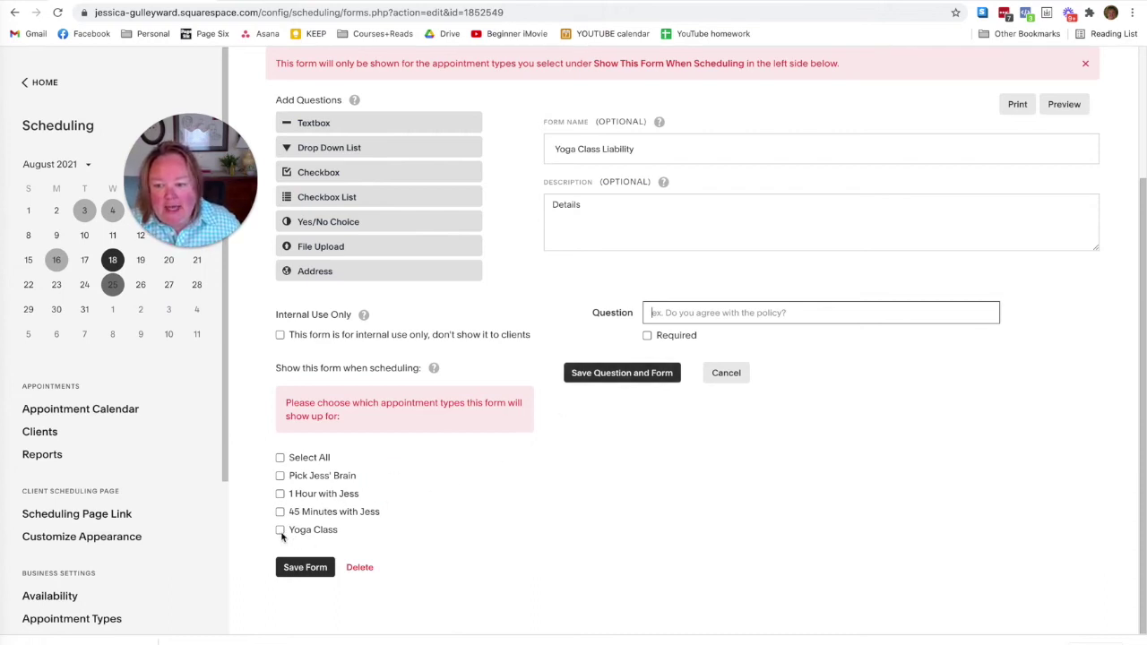
{"action": "left_click", "coordinate": [616, 375]}
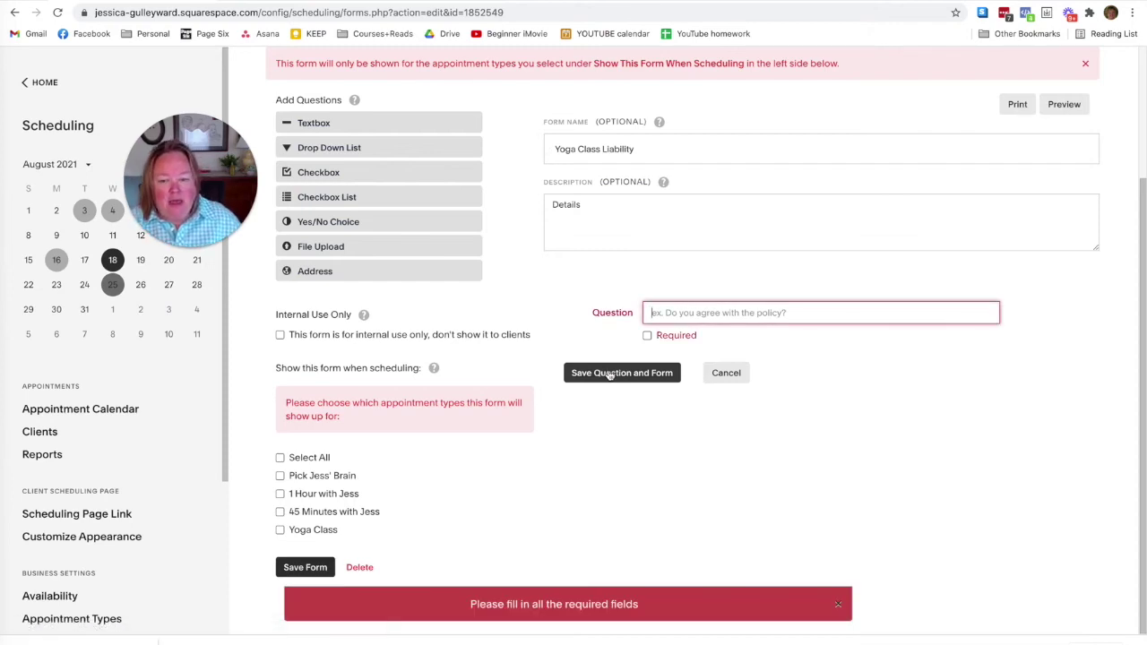
{"action": "type", "text": "Test"}
{"action": "left_click", "coordinate": [628, 374]}
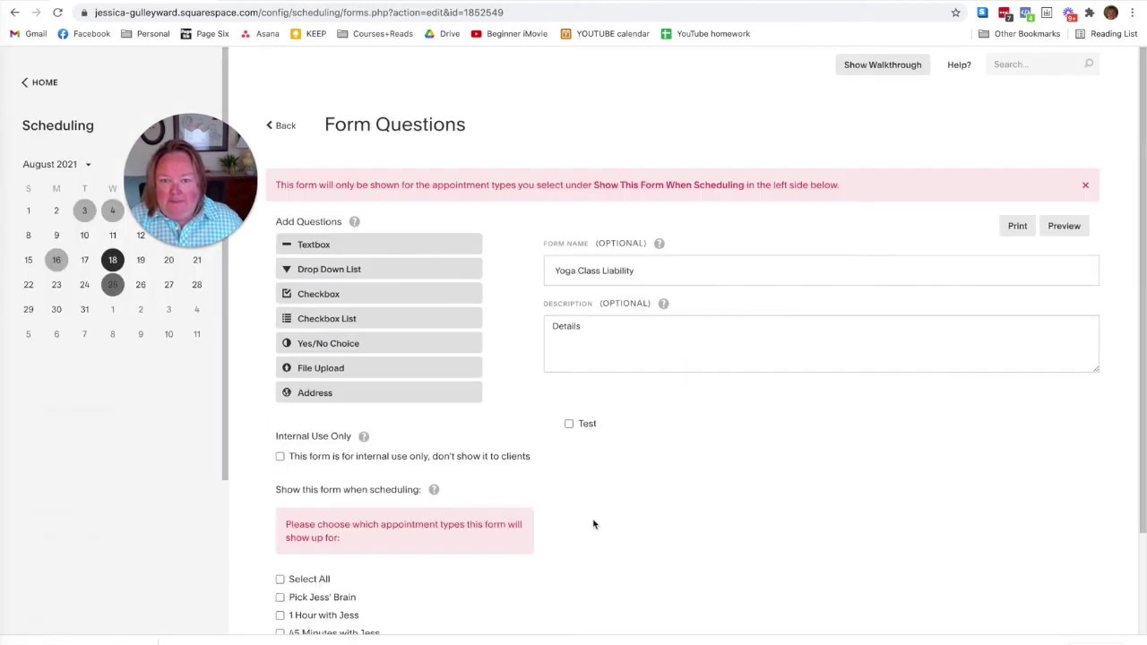
- Show the form when scheduling the Yoga Class appointment type and save the form
{"action": "scroll", "coordinate": [535, 559], "scroll_direction": "down", "scroll_amount": 1}
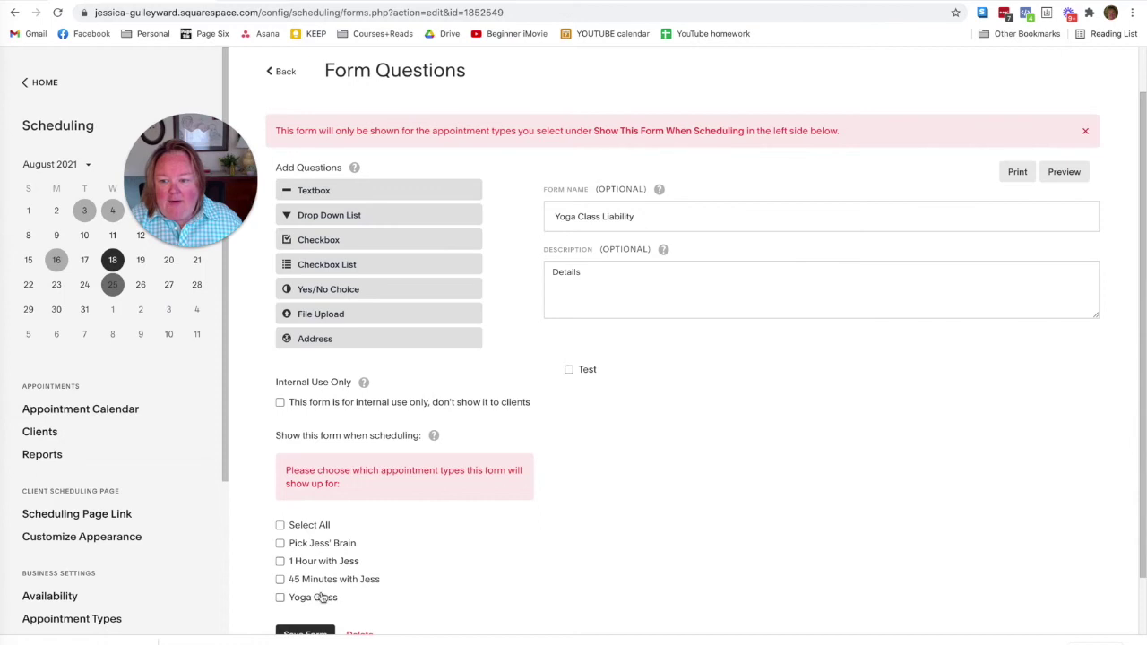
{"action": "left_click", "coordinate": [279, 597]}
{"action": "scroll", "coordinate": [502, 577], "scroll_direction": "down", "scroll_amount": 1}
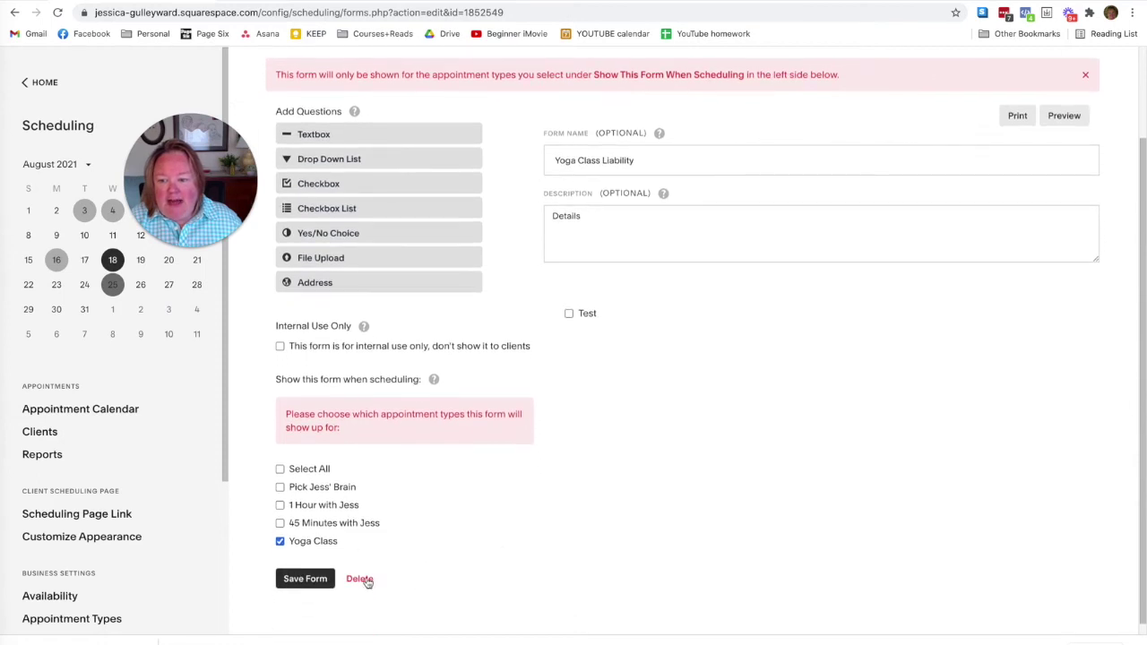
{"action": "left_click", "coordinate": [321, 580]}
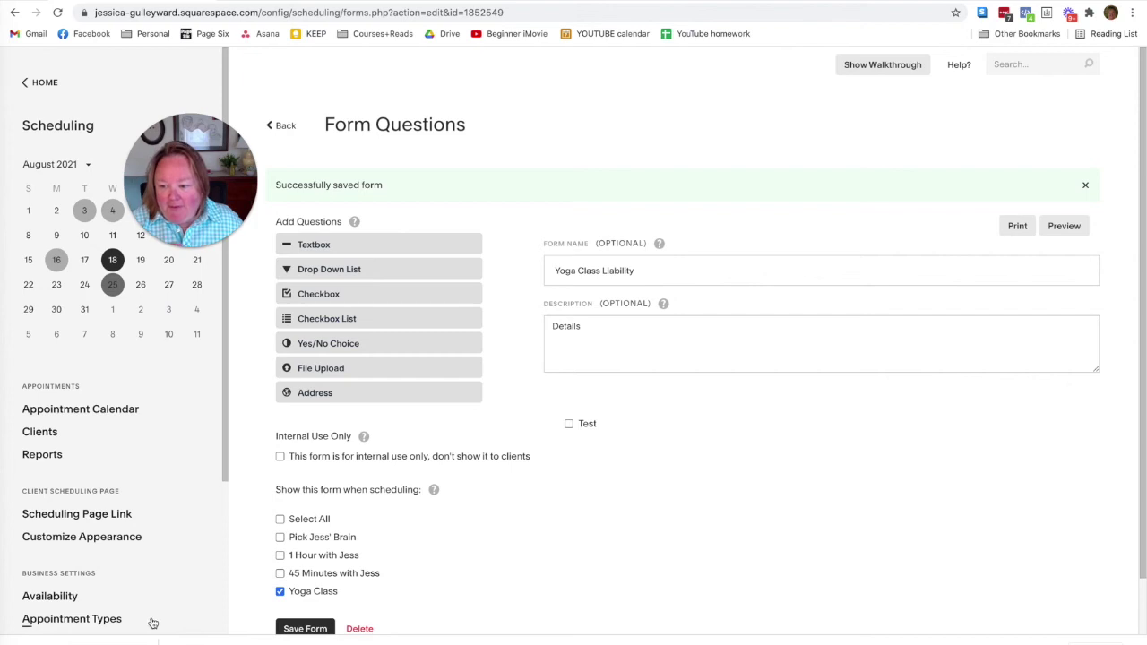
- Enable automatic Zoom meeting creation for Yoga Class in the video conferencing integrations, save the settings and return to the integrations overview
{"action": "scroll", "coordinate": [135, 609], "scroll_direction": "down", "scroll_amount": 5}
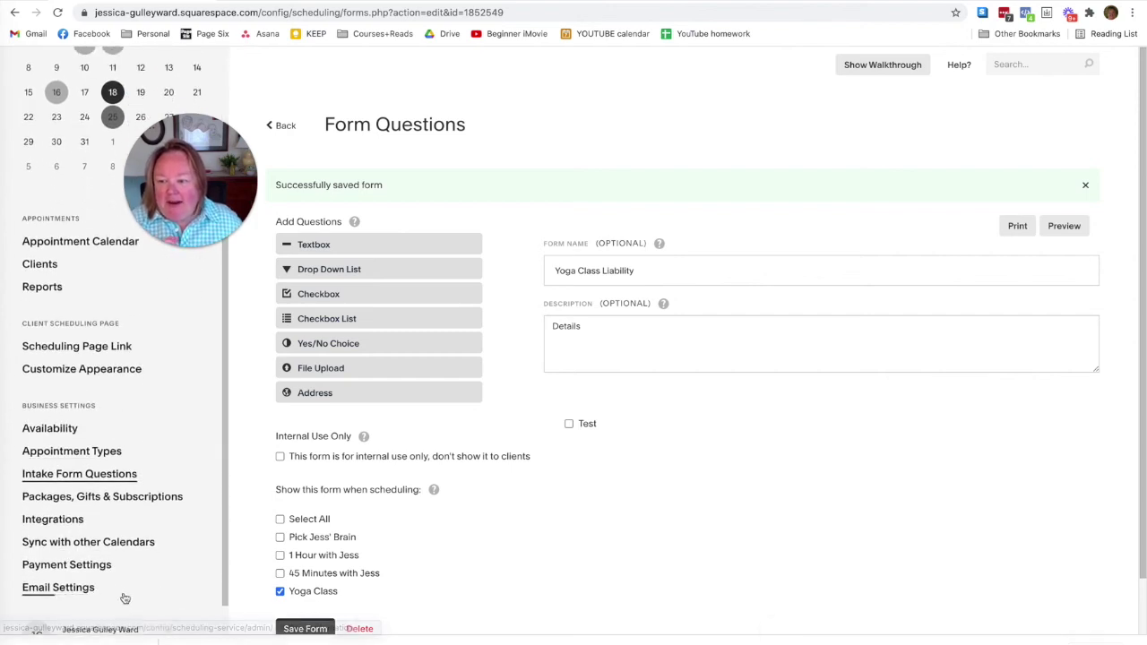
{"action": "left_click", "coordinate": [53, 521]}
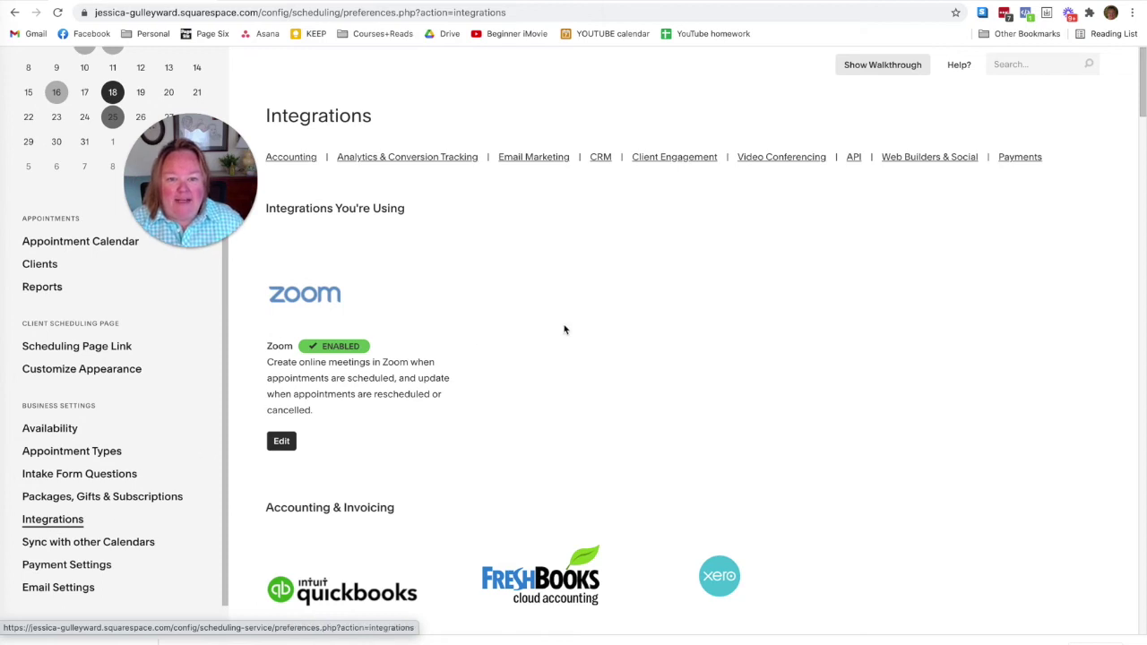
{"action": "left_click", "coordinate": [789, 158]}
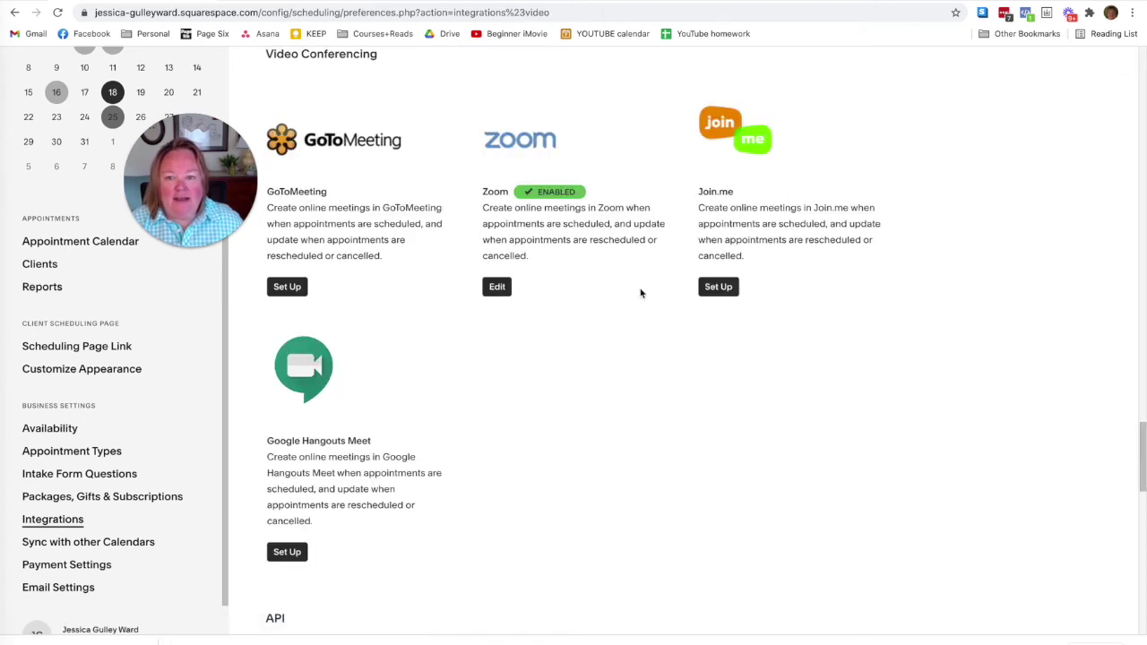
{"action": "left_click", "coordinate": [497, 287]}
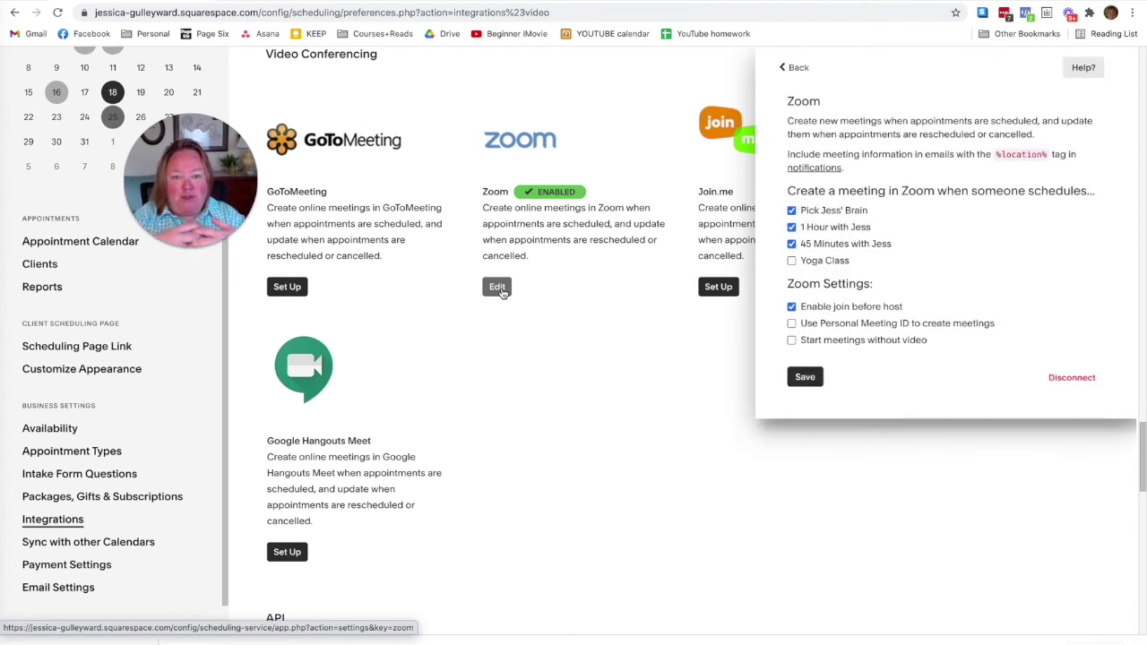
{"action": "left_click", "coordinate": [791, 261]}
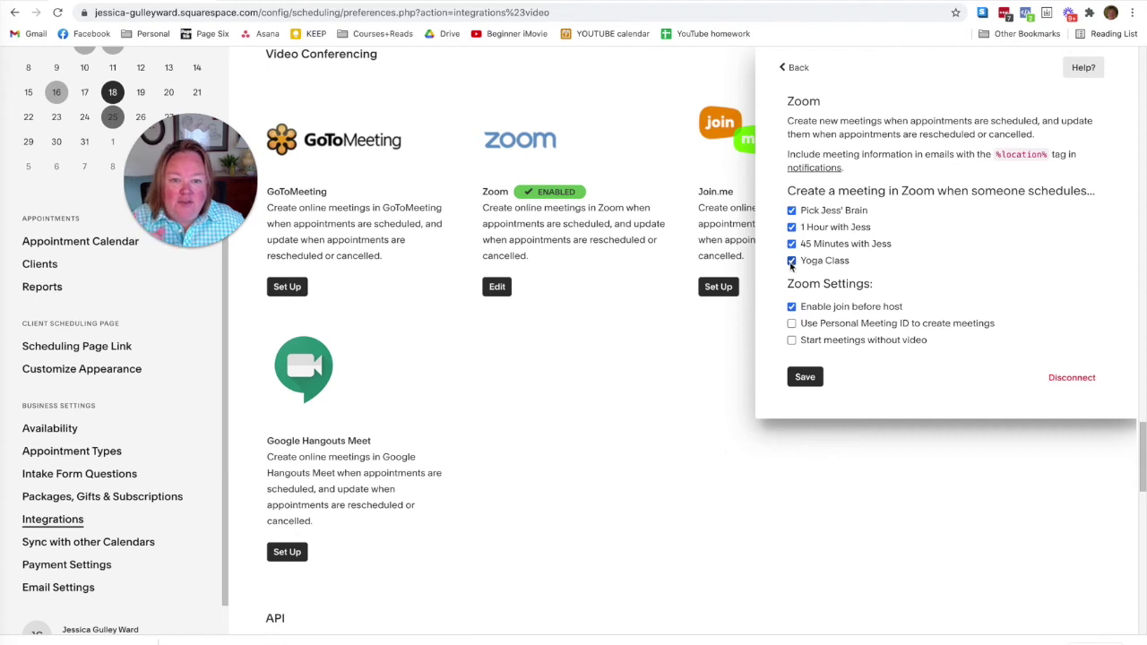
{"action": "left_click", "coordinate": [800, 378]}
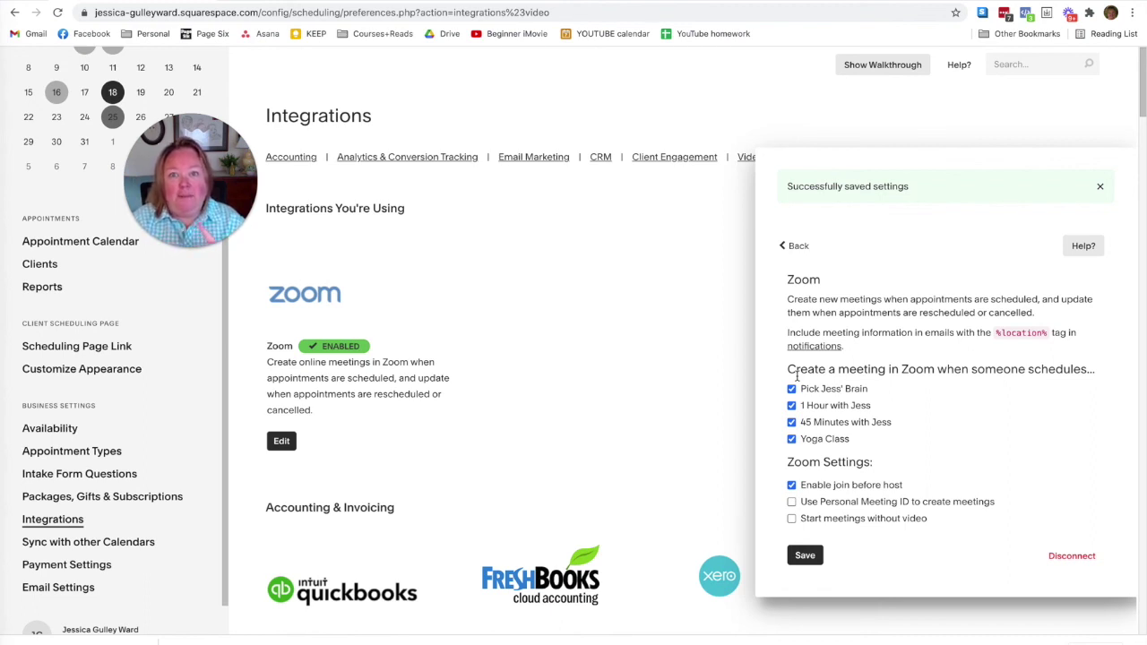
{"action": "left_click", "coordinate": [807, 555]}
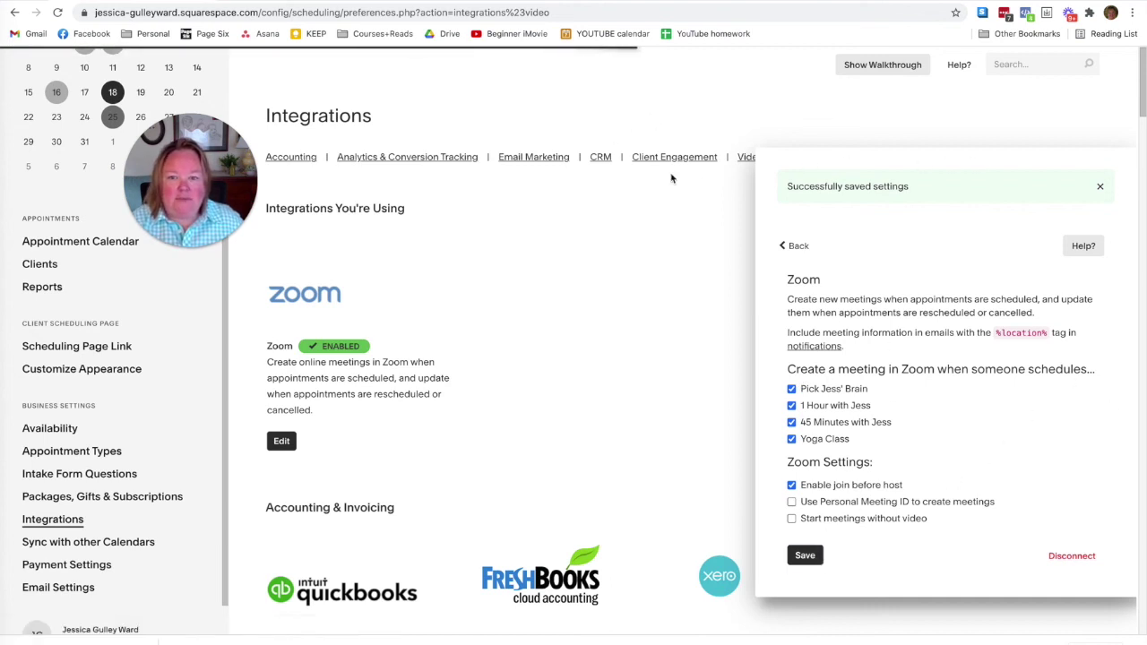
{"action": "left_click", "coordinate": [1101, 187]}
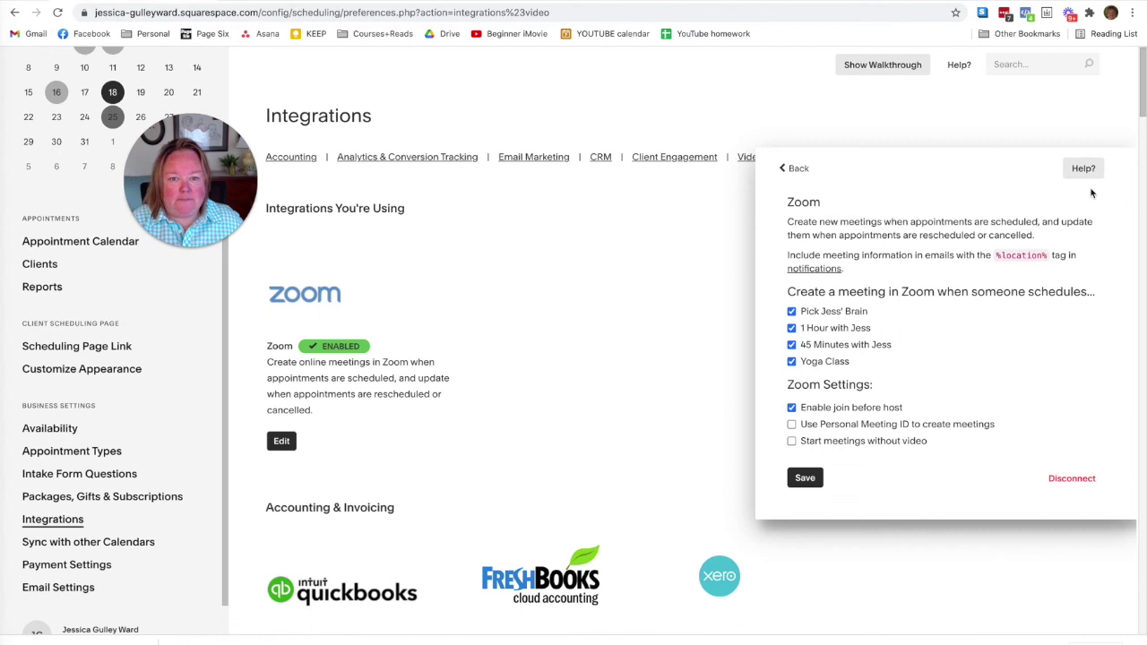
{"action": "left_click", "coordinate": [819, 476]}
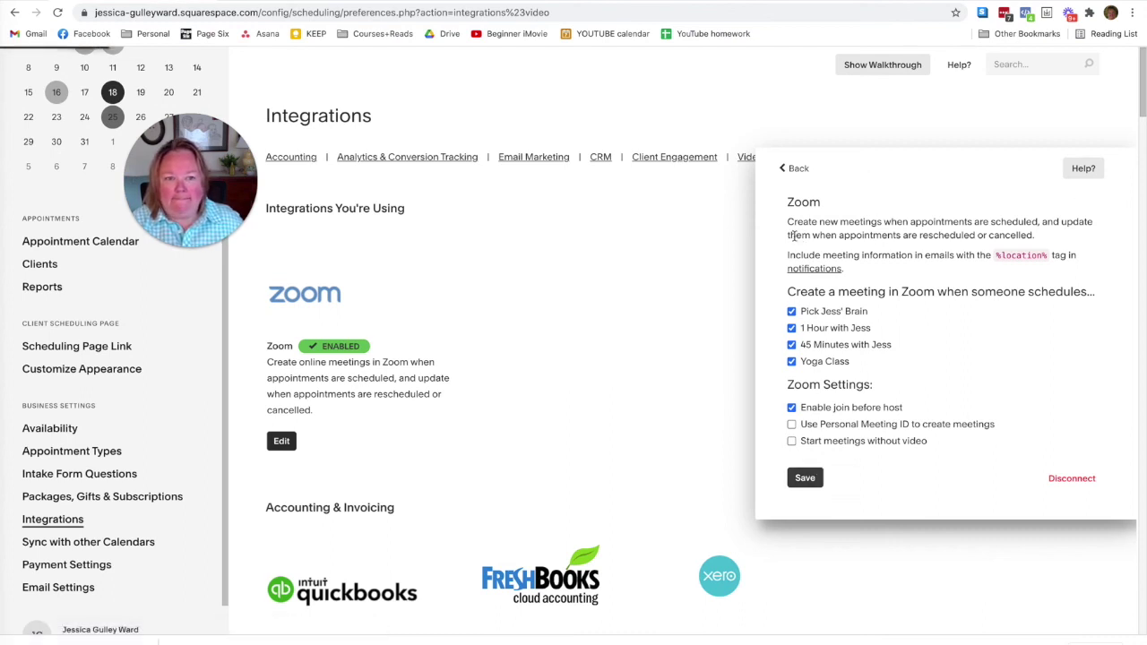
{"action": "left_click", "coordinate": [789, 174]}
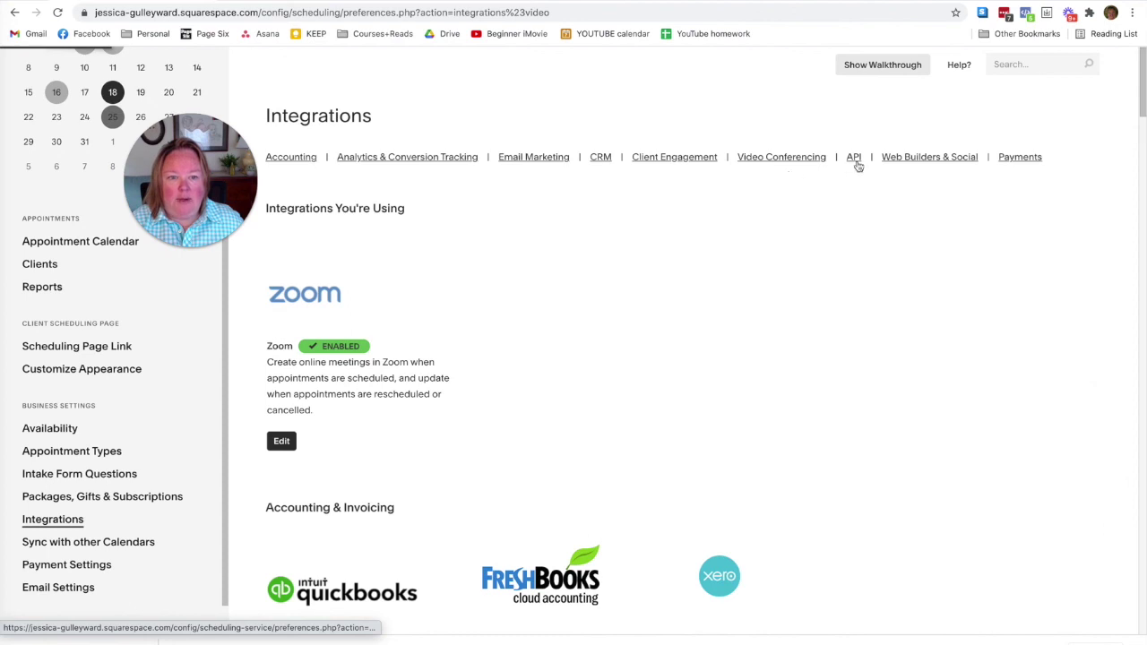
- Show the payment integrations available for scheduling
{"action": "left_click", "coordinate": [1010, 162]}
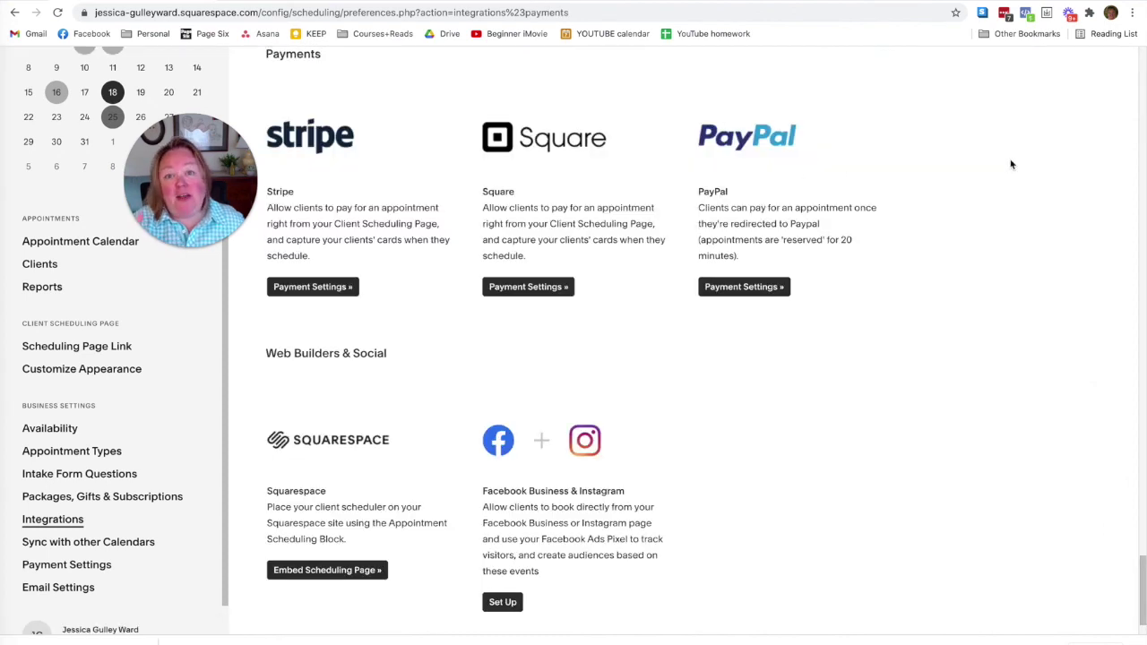